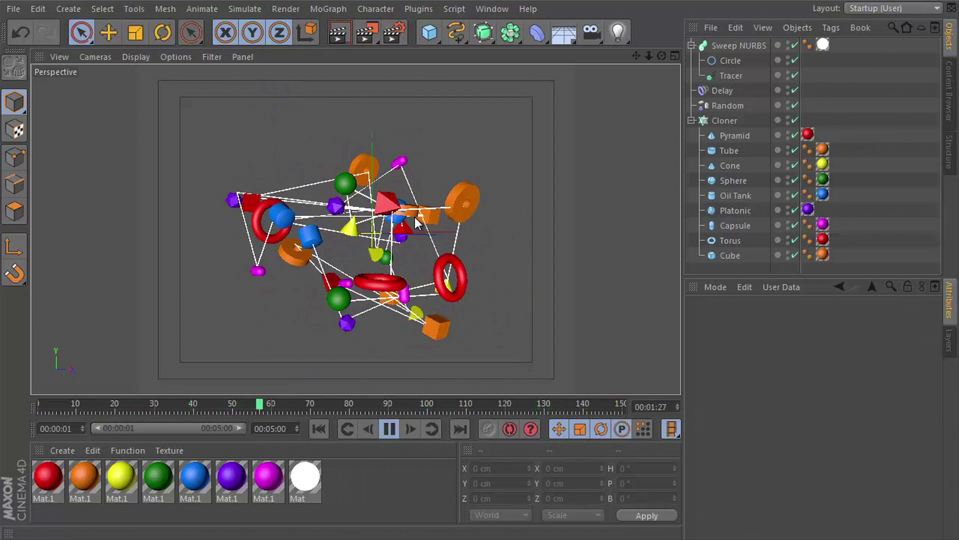
Review the existing animation with a frame render and a playback run.
{"action": "left_click", "coordinate": [395, 428]}
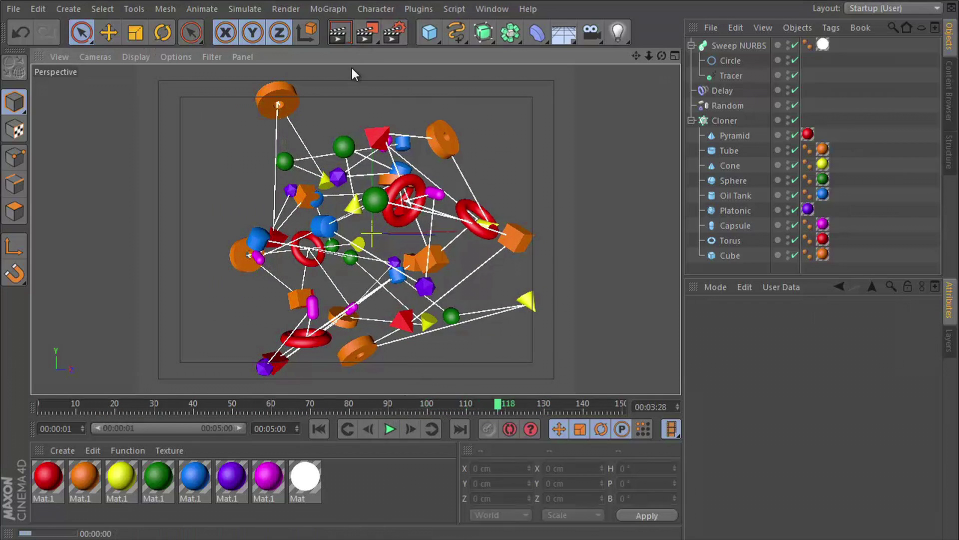
{"action": "key", "text": "ctrl+r"}
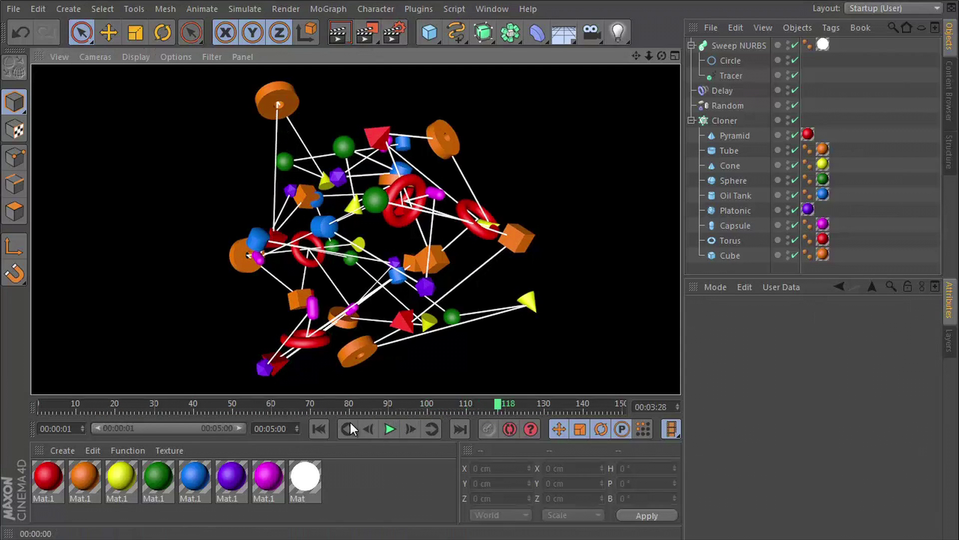
{"action": "left_click", "coordinate": [321, 427]}
{"action": "left_click", "coordinate": [392, 427]}
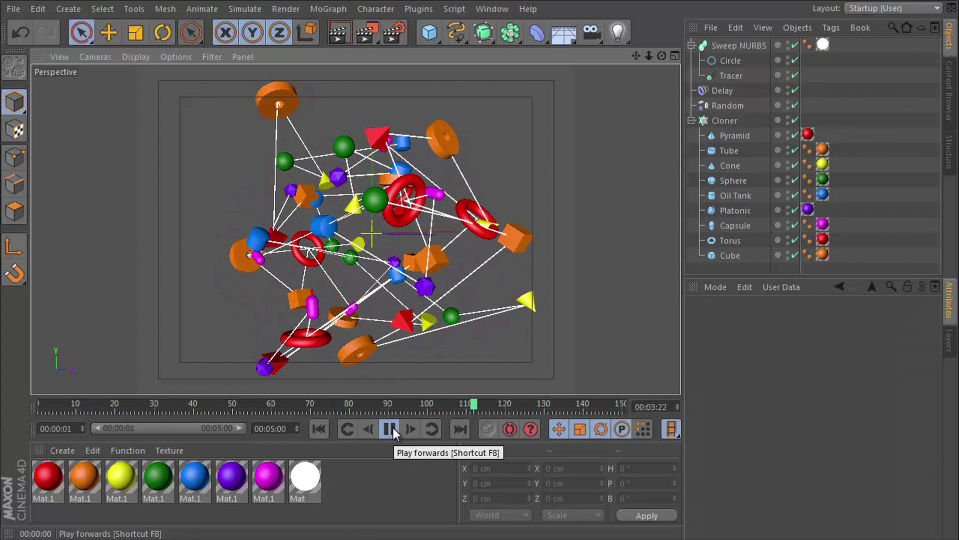
{"action": "left_click", "coordinate": [393, 428]}
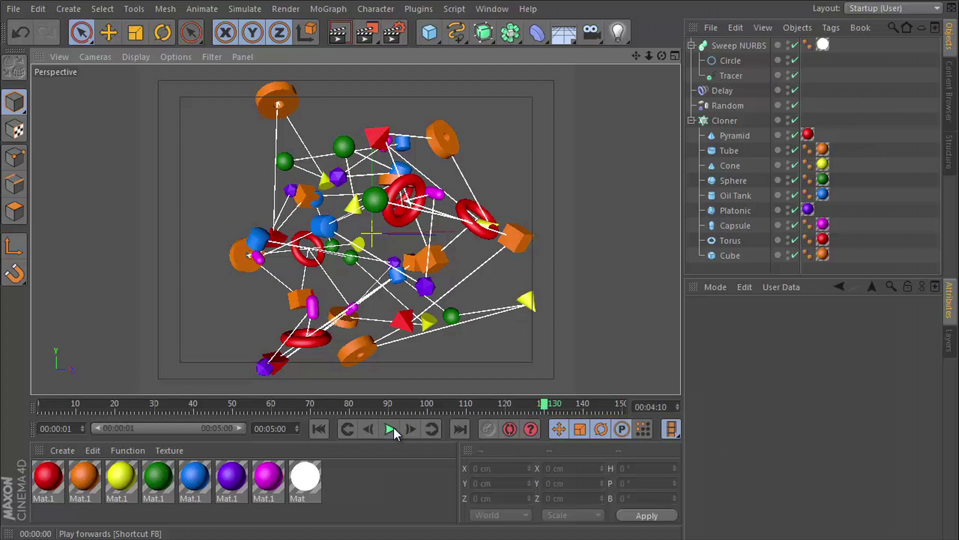
Delete all of the Cloner's animation keys in the Timeline.
{"action": "left_click", "coordinate": [502, 8]}
{"action": "left_click", "coordinate": [502, 132]}
{"action": "left_click_drag", "start_coordinate": [553, 223], "coordinate": [86, 133]}
{"action": "key", "text": "Delete"}
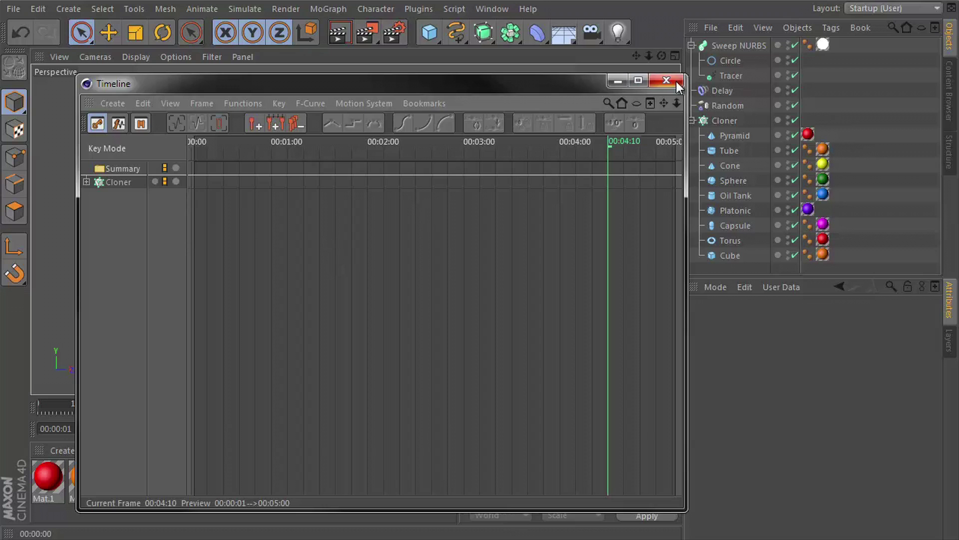
{"action": "left_click", "coordinate": [675, 82]}
Delete the Sweep NURBS, Tracer, Delay and Random objects, keeping the Cloner ring.
{"action": "left_click", "coordinate": [735, 105]}
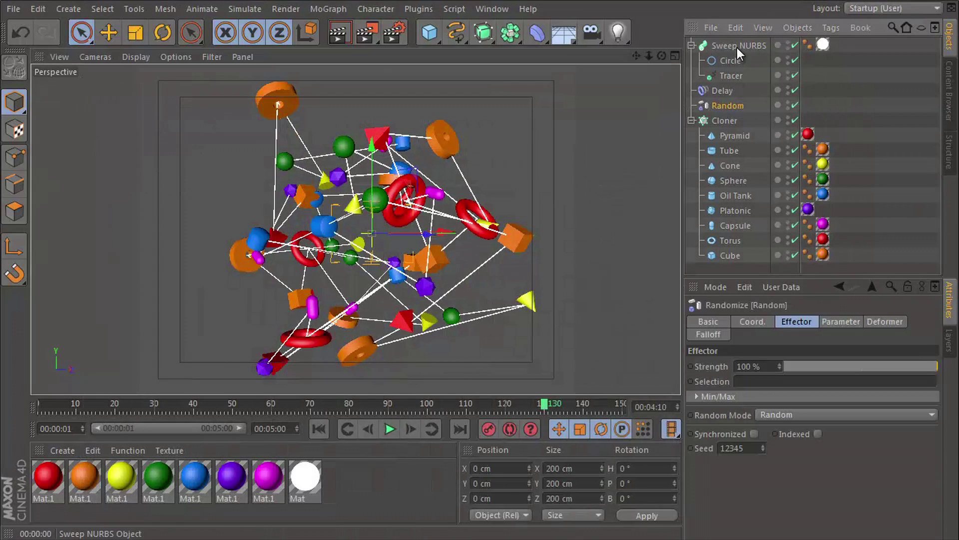
{"action": "left_click", "coordinate": [736, 47], "text": "shift"}
{"action": "key", "text": "Delete"}
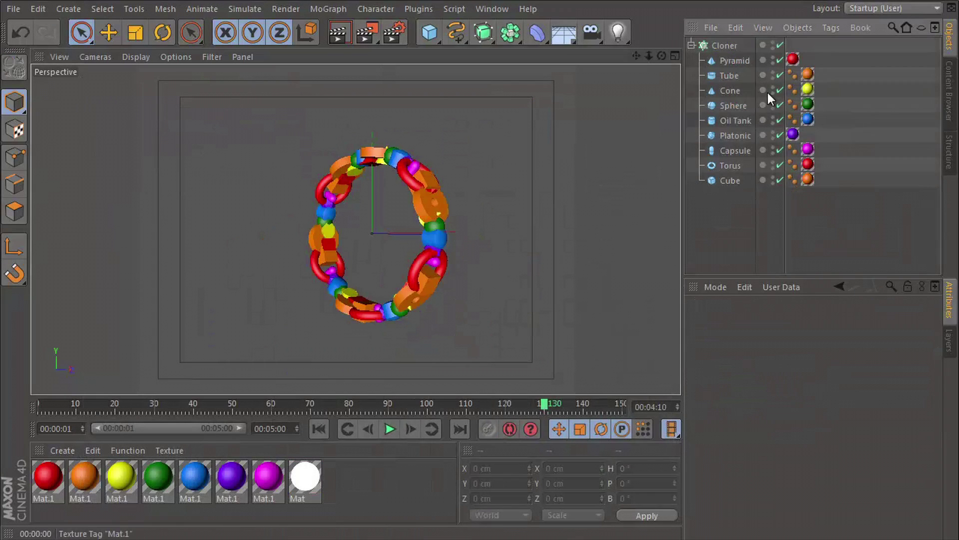
{"action": "left_click", "coordinate": [726, 45]}
{"action": "left_click_drag", "start_coordinate": [310, 289], "coordinate": [479, 265], "text": "alt"}
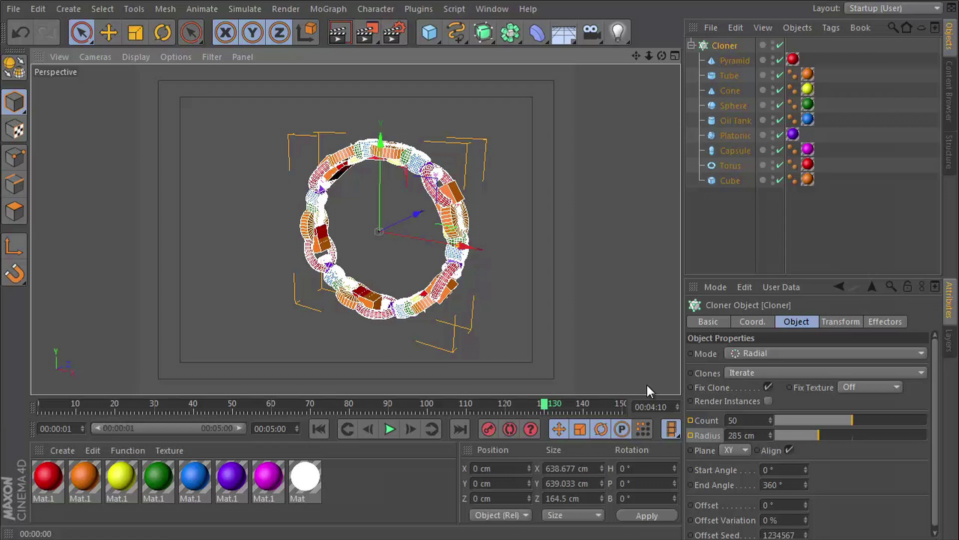
{"action": "mouse_move", "coordinate": [819, 417]}
{"action": "left_mouse_down"}
{"action": "mouse_move", "coordinate": [726, 417]}
{"action": "mouse_move", "coordinate": [802, 422]}
{"action": "left_mouse_up"}
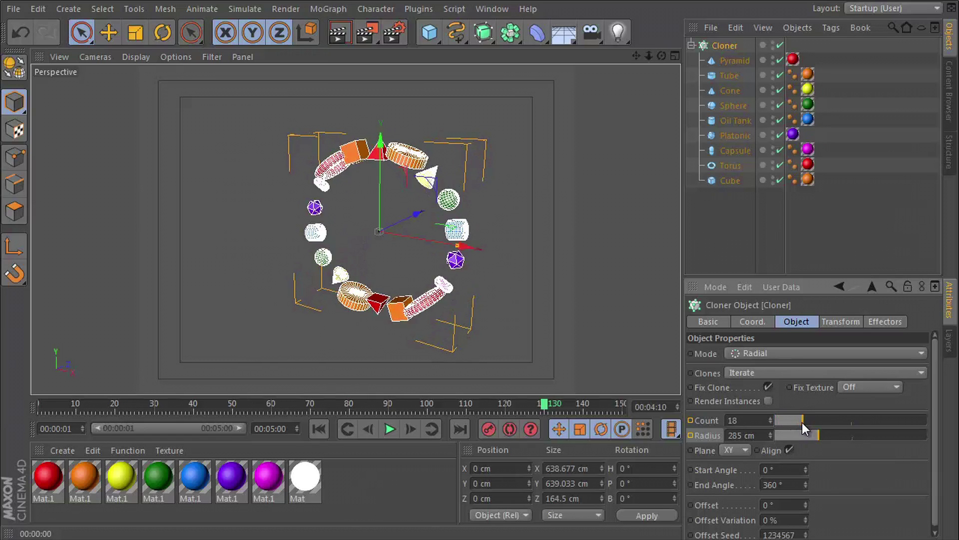
{"action": "key", "text": "ctrl+z"}
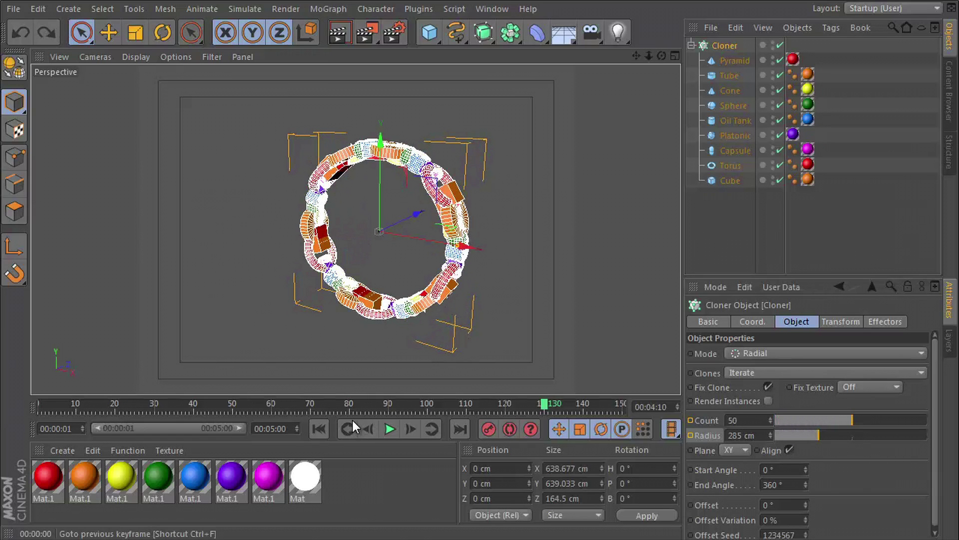
{"action": "left_click", "coordinate": [528, 236]}
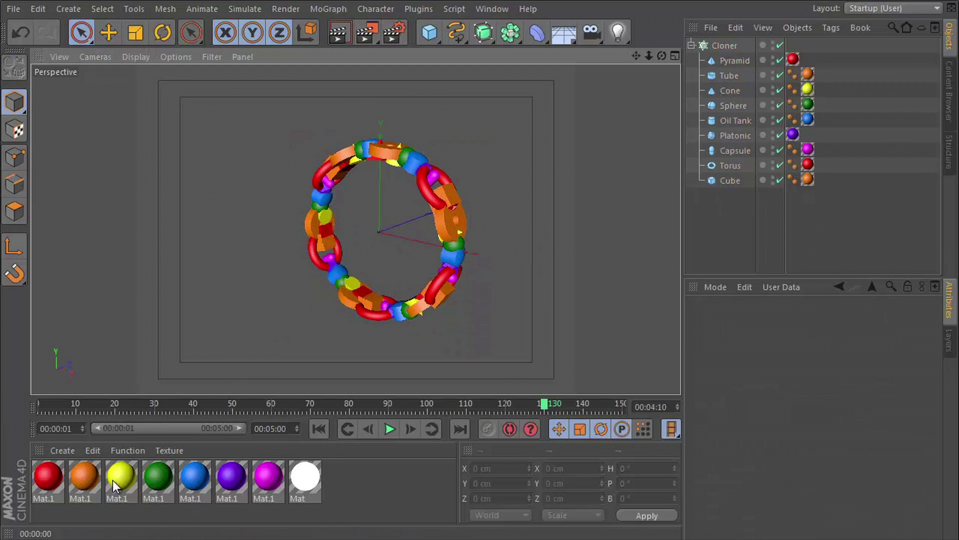
{"action": "left_click_drag", "start_coordinate": [37, 512], "coordinate": [278, 485]}
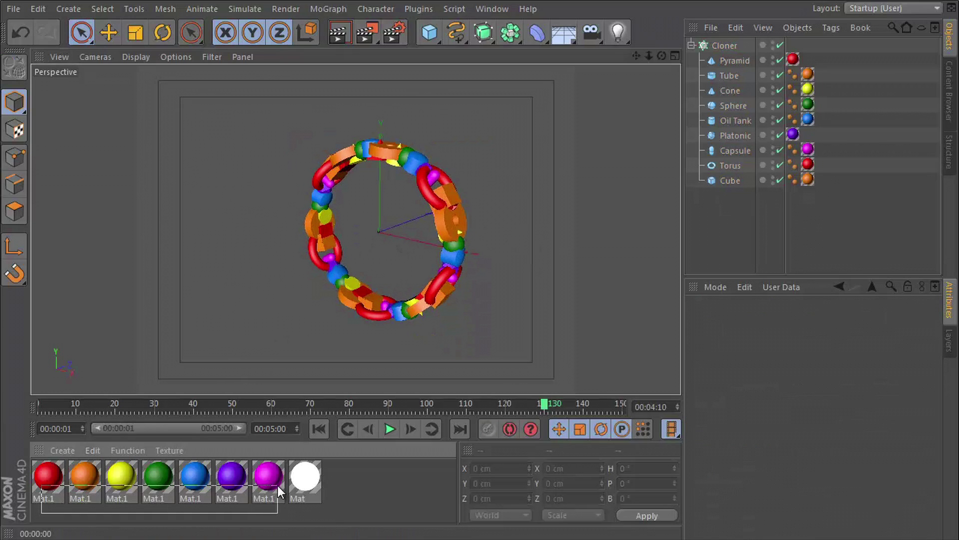
{"action": "left_click", "coordinate": [70, 513]}
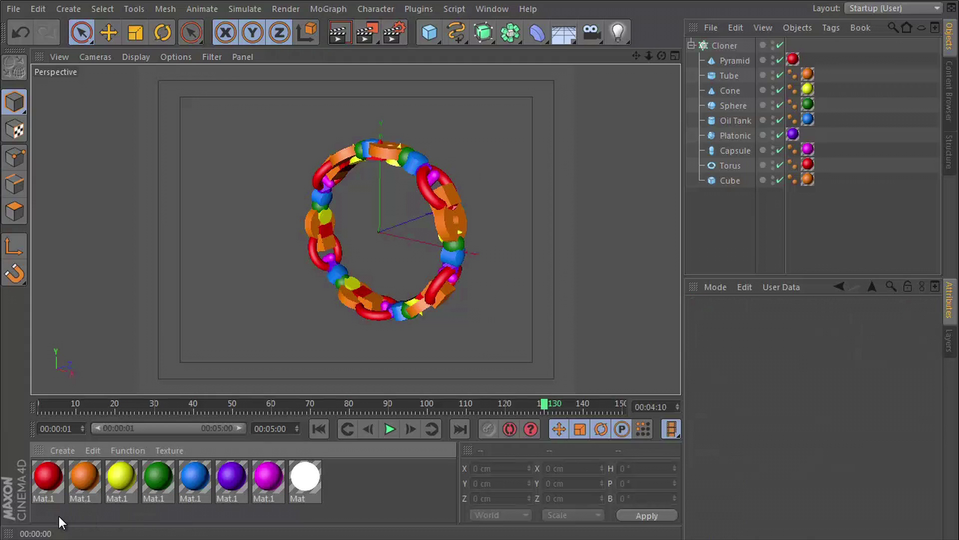
{"action": "left_click", "coordinate": [40, 482]}
{"action": "left_click", "coordinate": [87, 481]}
{"action": "left_click", "coordinate": [123, 478]}
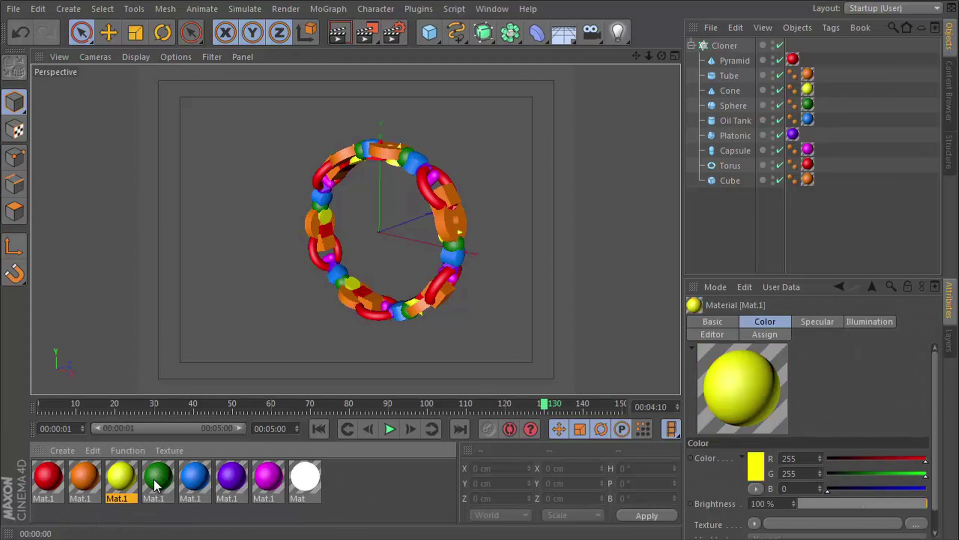
{"action": "left_click", "coordinate": [159, 480]}
{"action": "left_click", "coordinate": [192, 481]}
{"action": "left_click", "coordinate": [236, 481]}
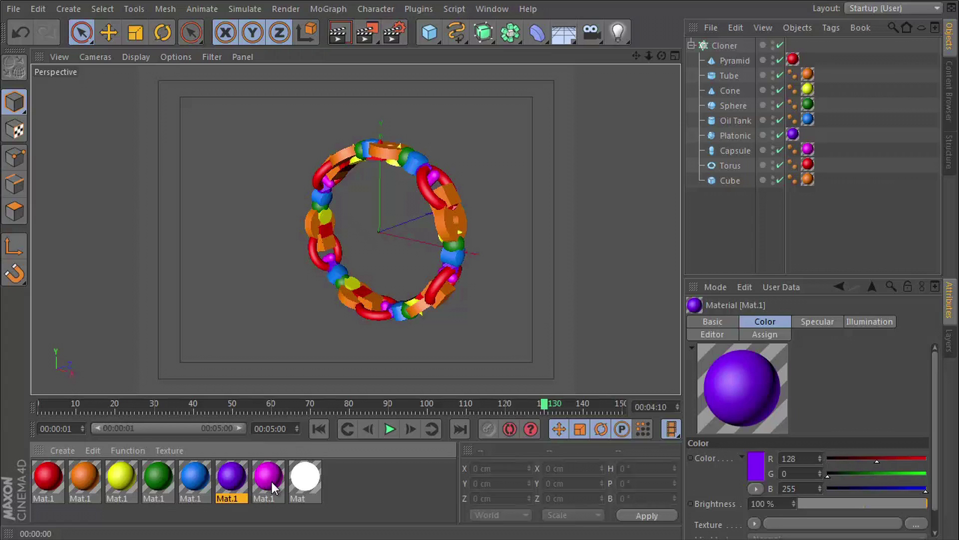
{"action": "left_click", "coordinate": [272, 481]}
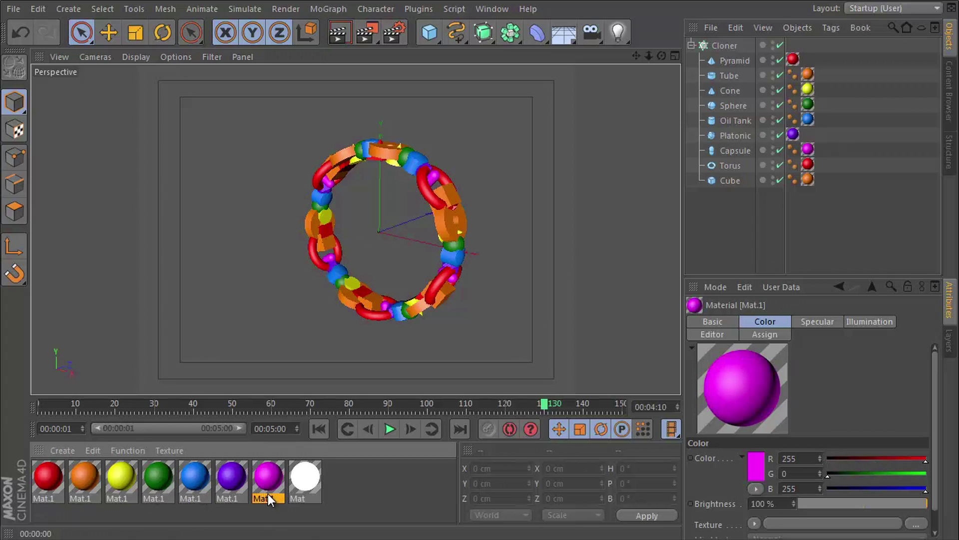
{"action": "left_click_drag", "start_coordinate": [376, 233], "coordinate": [320, 236], "text": "alt"}
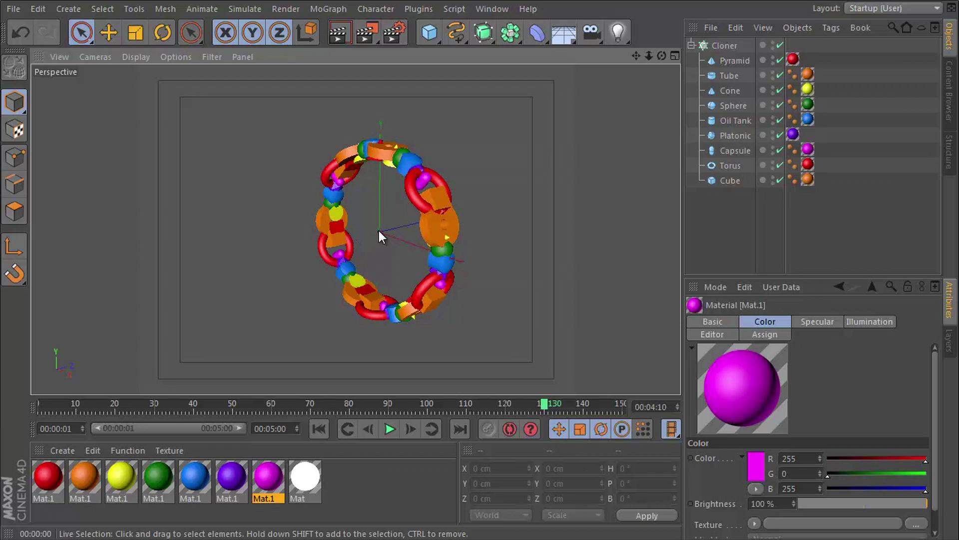
{"action": "left_click_drag", "start_coordinate": [375, 232], "coordinate": [385, 231], "text": "alt"}
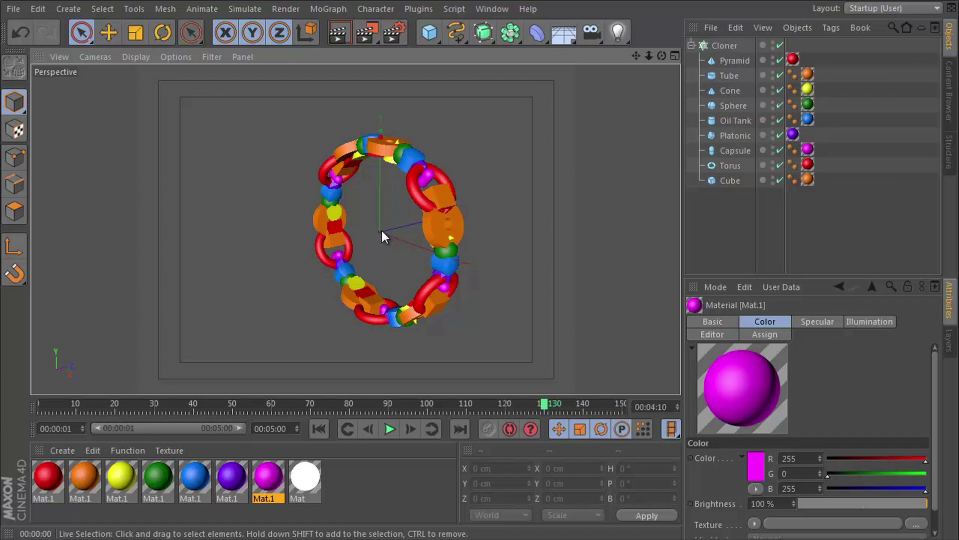
{"action": "left_click_drag", "start_coordinate": [380, 230], "coordinate": [385, 234], "text": "alt"}
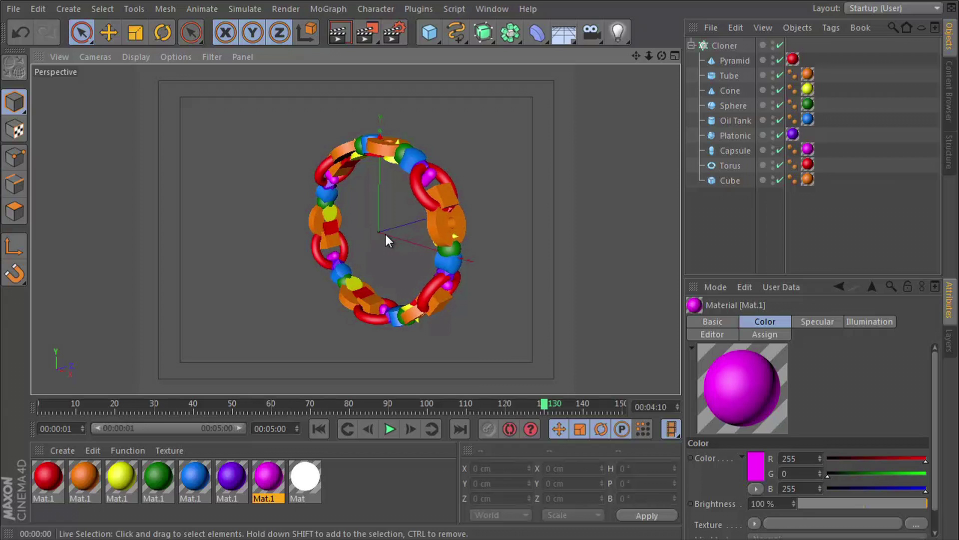
At the first frame, set the Cloner's Count to 1 and keyframe it.
{"action": "left_click", "coordinate": [705, 46]}
{"action": "left_click_drag", "start_coordinate": [61, 403], "coordinate": [20, 406]}
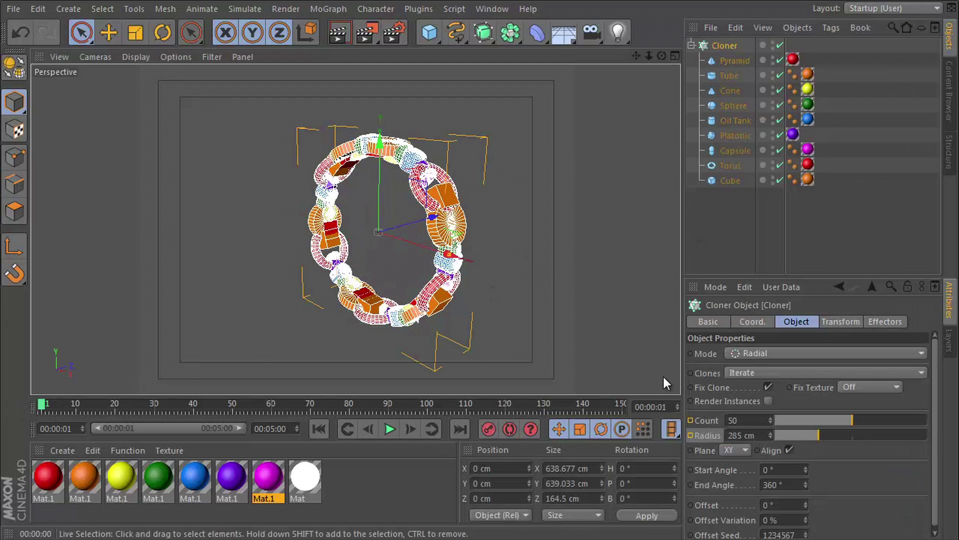
{"action": "left_click", "coordinate": [749, 421]}
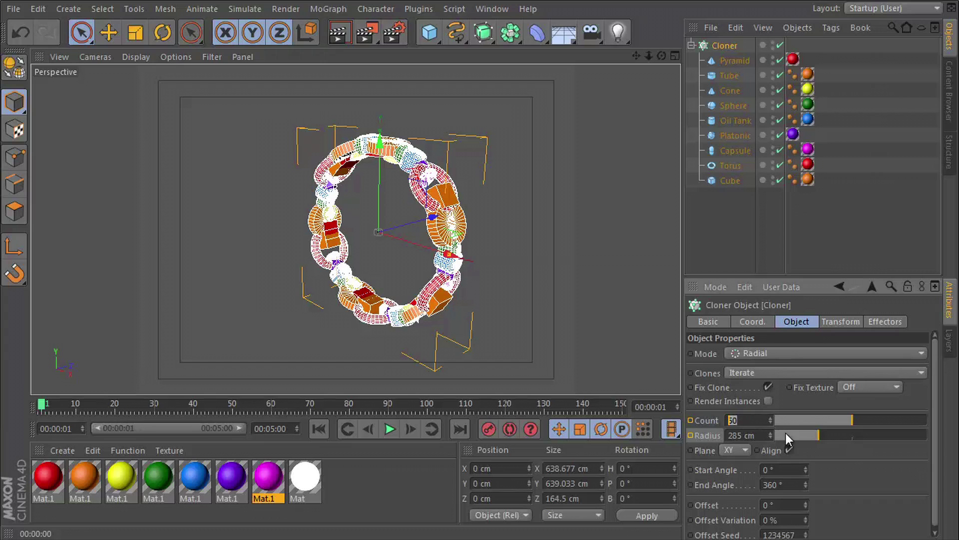
{"action": "type", "text": "0"}
{"action": "key", "text": "Return"}
{"action": "key", "text": "Return"}
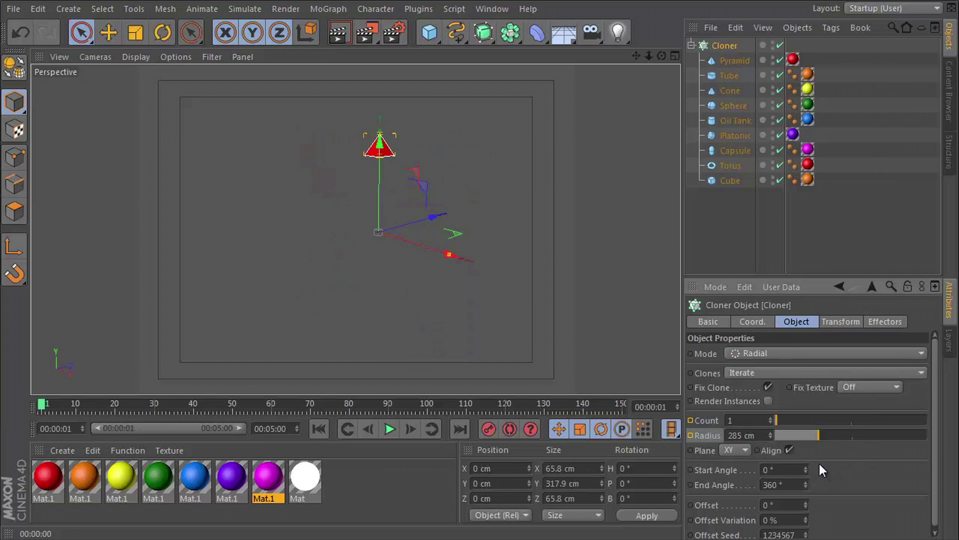
{"action": "left_click", "coordinate": [851, 420]}
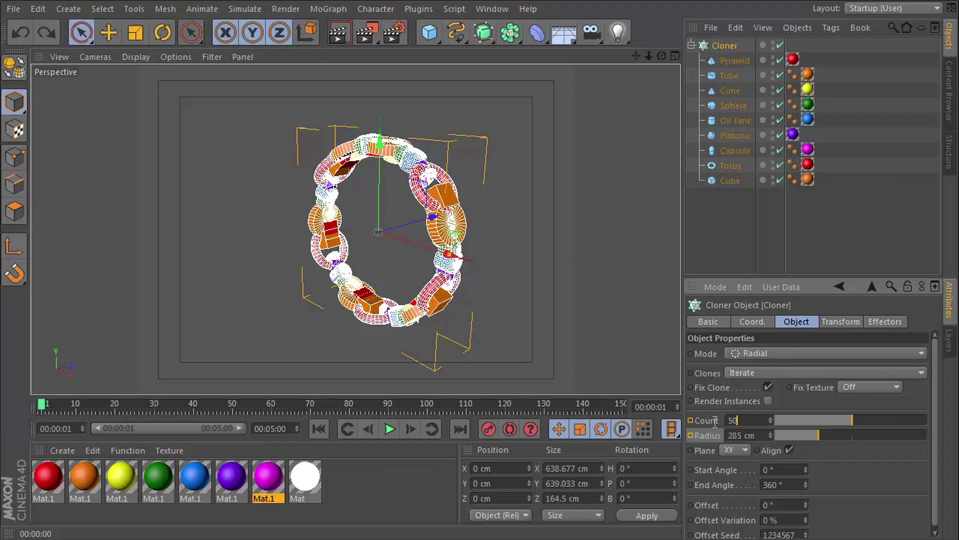
{"action": "key", "text": "ctrl+z"}
{"action": "left_click", "coordinate": [691, 421], "text": "ctrl"}
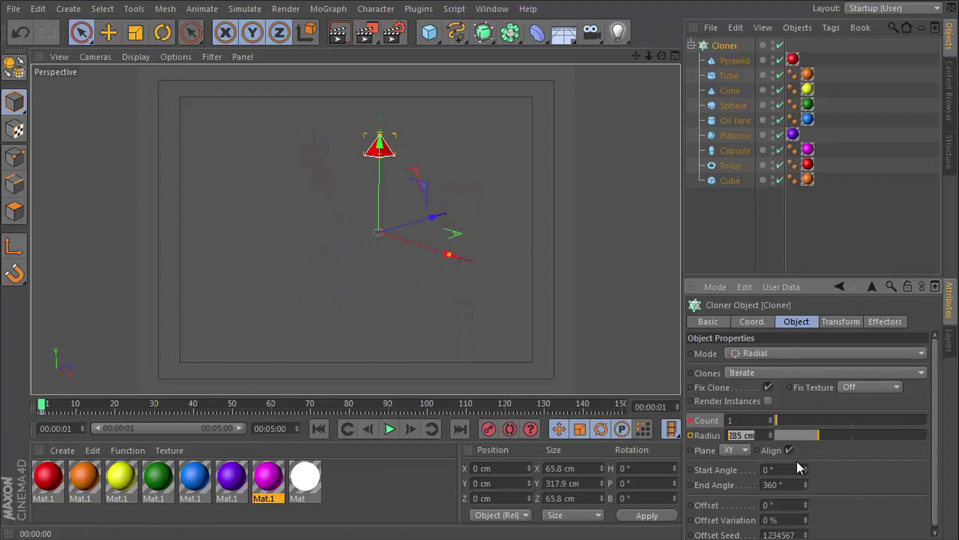
Set the Cloner's Radius to 10 cm and keyframe it.
{"action": "type", "text": "10"}
{"action": "key", "text": "Return"}
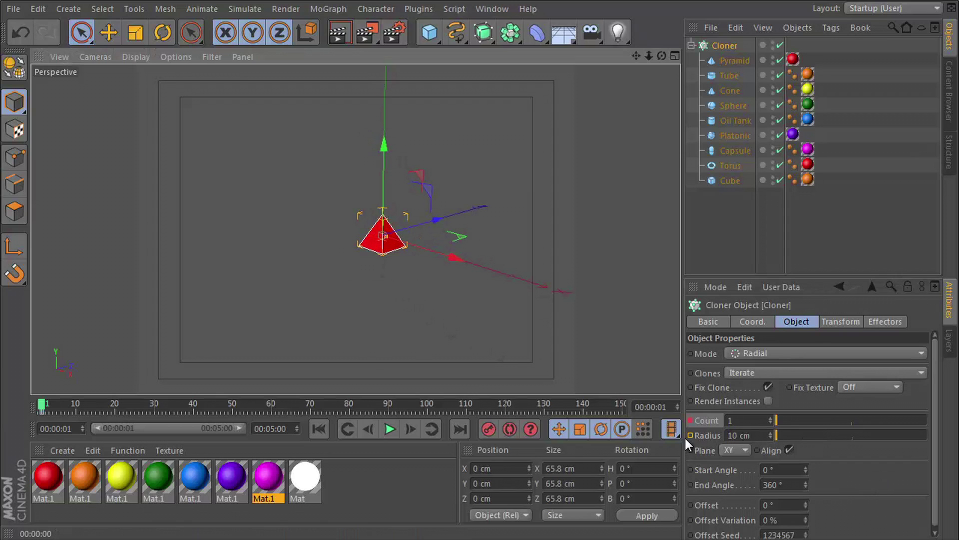
{"action": "left_click", "coordinate": [691, 435], "text": "ctrl"}
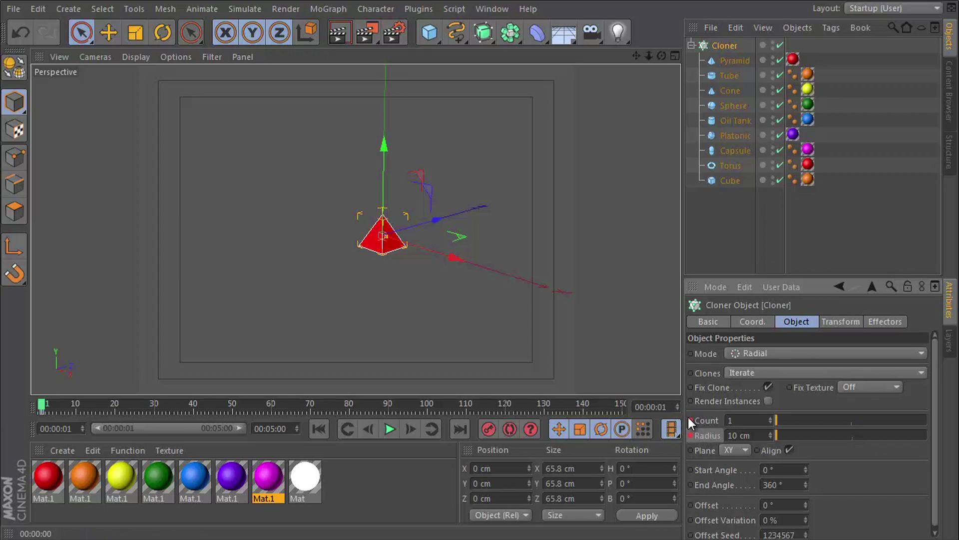
{"action": "left_click", "coordinate": [43, 406]}
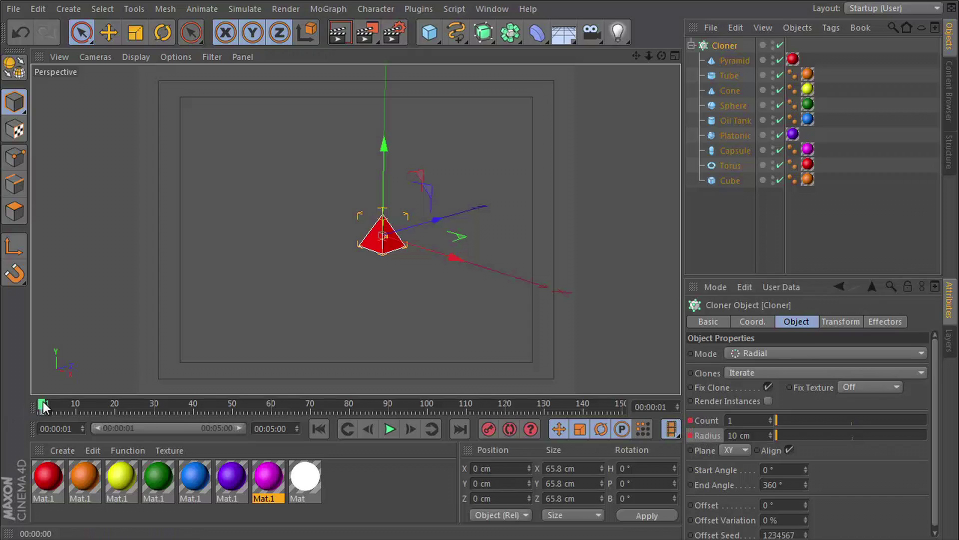
At frame 90, keyframe the Cloner with Count 50 and Radius 300 cm.
{"action": "left_click_drag", "start_coordinate": [137, 432], "coordinate": [390, 454]}
{"action": "double_click", "coordinate": [750, 421]}
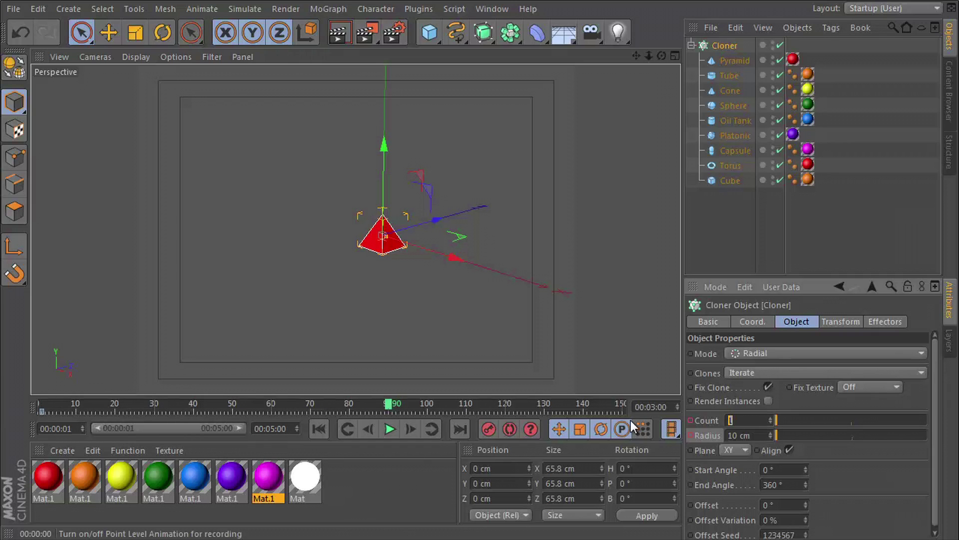
{"action": "type", "text": "50"}
{"action": "key", "text": "Return"}
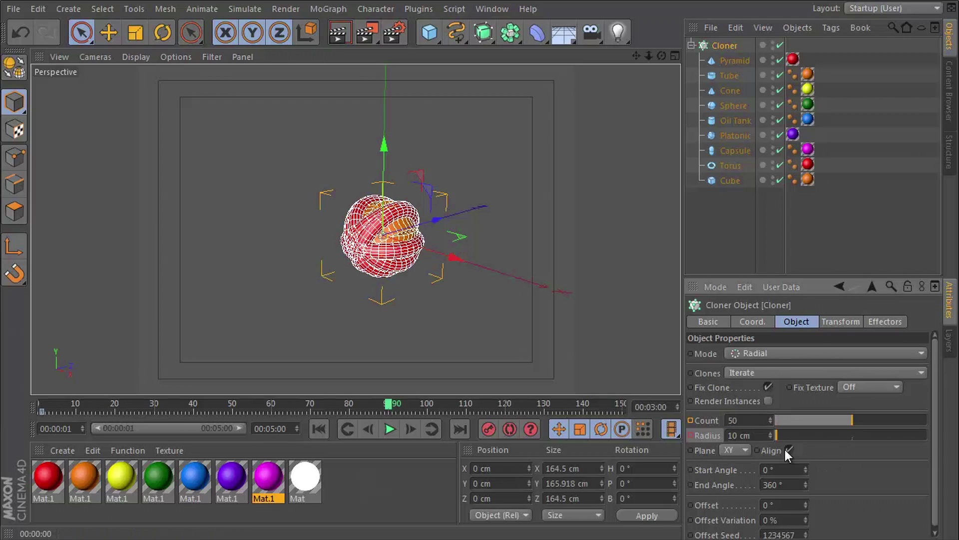
{"action": "double_click", "coordinate": [764, 434]}
{"action": "type", "text": "300"}
{"action": "key", "text": "Return"}
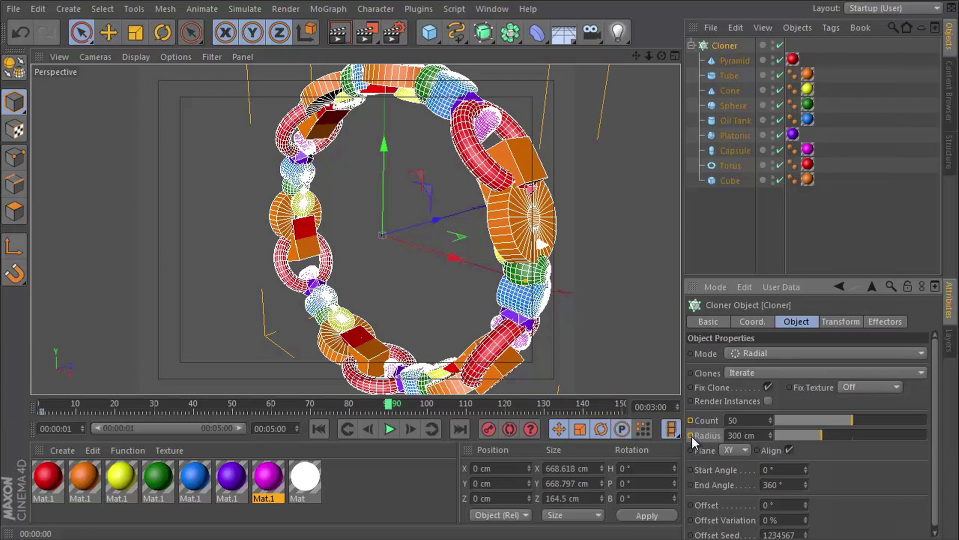
{"action": "left_click", "coordinate": [691, 420], "text": "ctrl"}
Rewind and play back the growing ring animation.
{"action": "left_click_drag", "start_coordinate": [389, 407], "coordinate": [80, 392]}
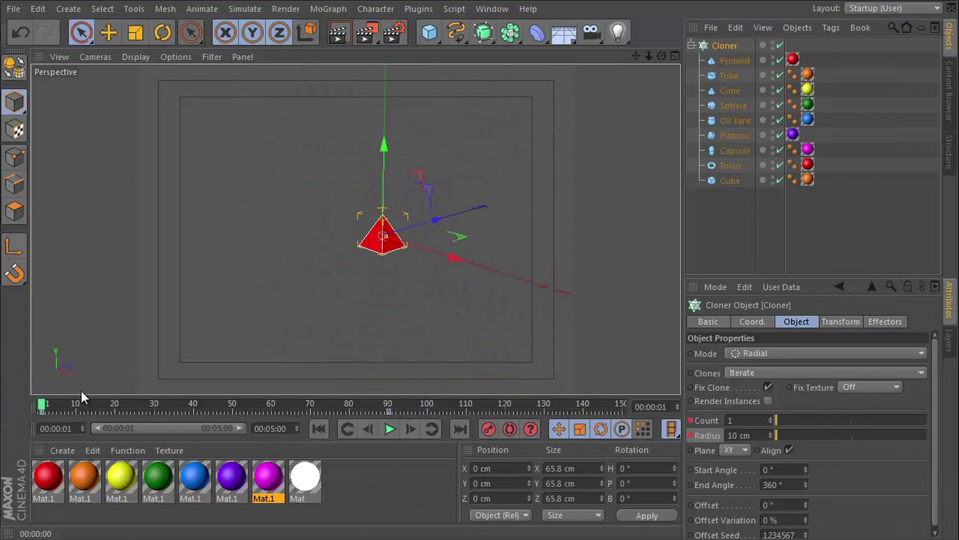
{"action": "left_click", "coordinate": [389, 429]}
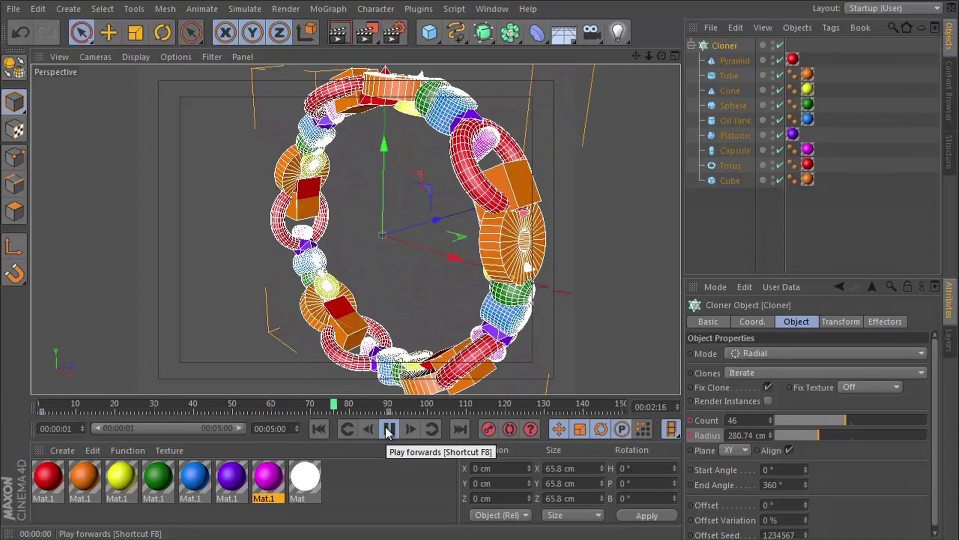
{"action": "left_click", "coordinate": [388, 429]}
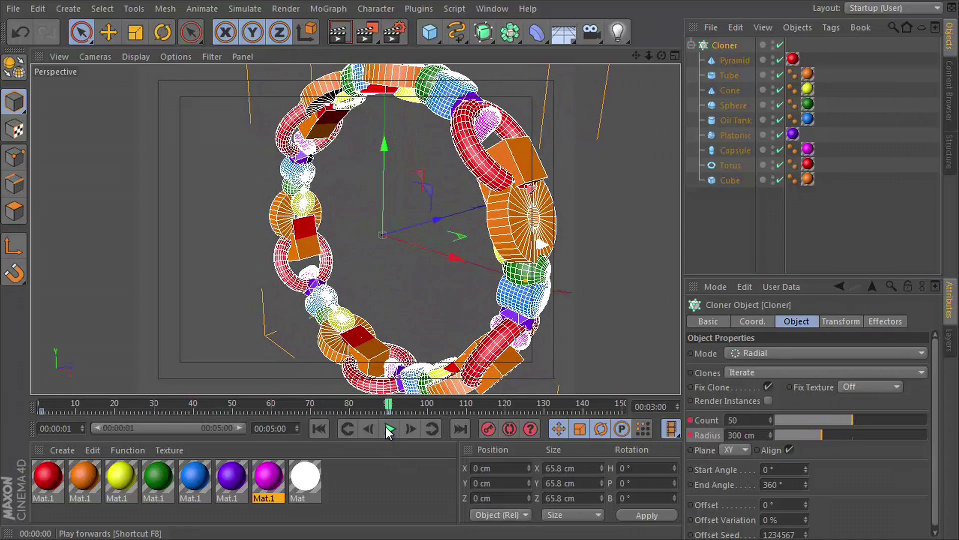
Add a Random effector to the cloner and show its Parameter settings.
{"action": "left_click", "coordinate": [333, 10]}
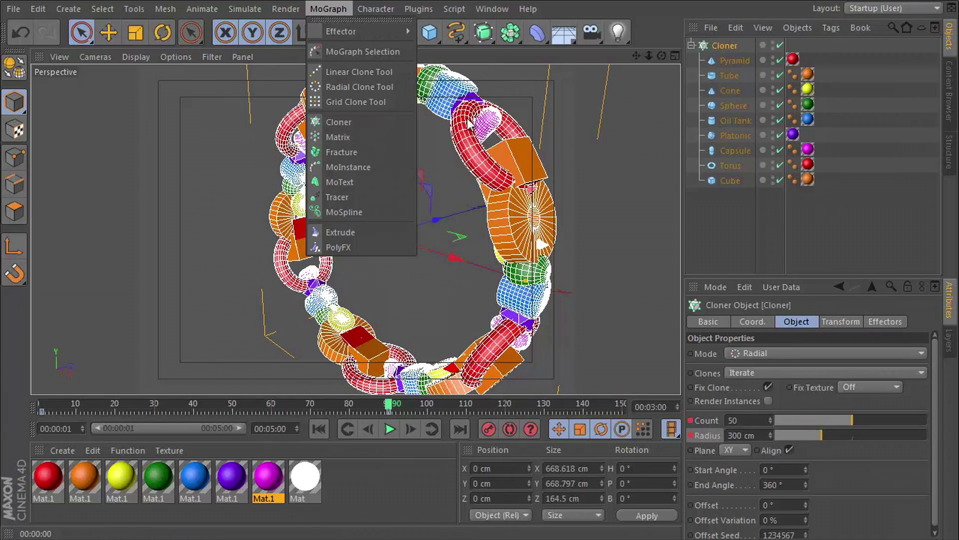
{"action": "mouse_move", "coordinate": [402, 33]}
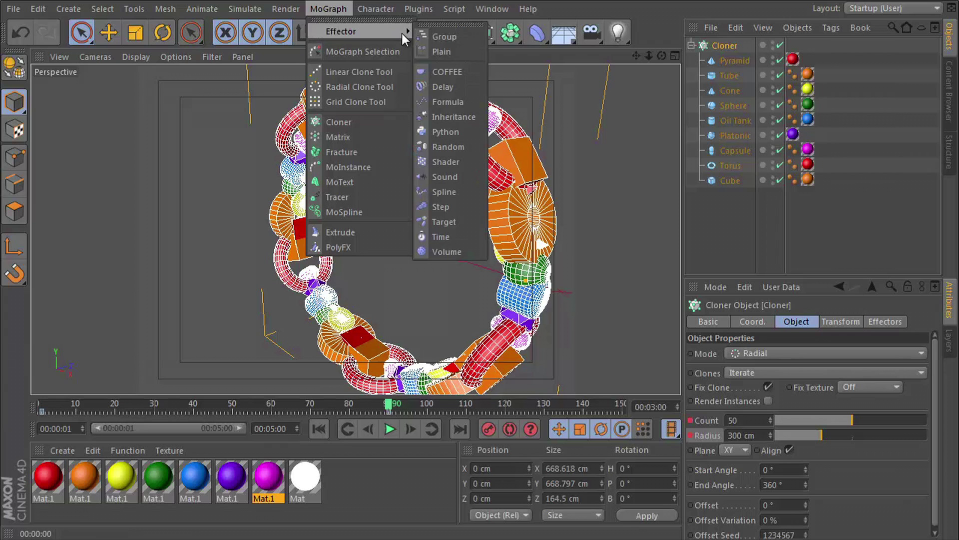
{"action": "left_click", "coordinate": [453, 146]}
{"action": "left_click", "coordinate": [792, 324]}
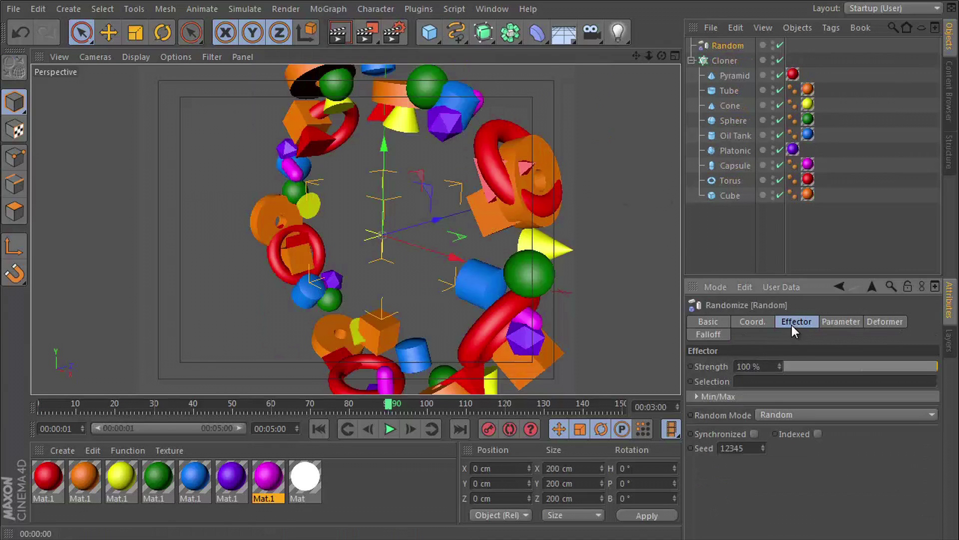
{"action": "left_click", "coordinate": [842, 323]}
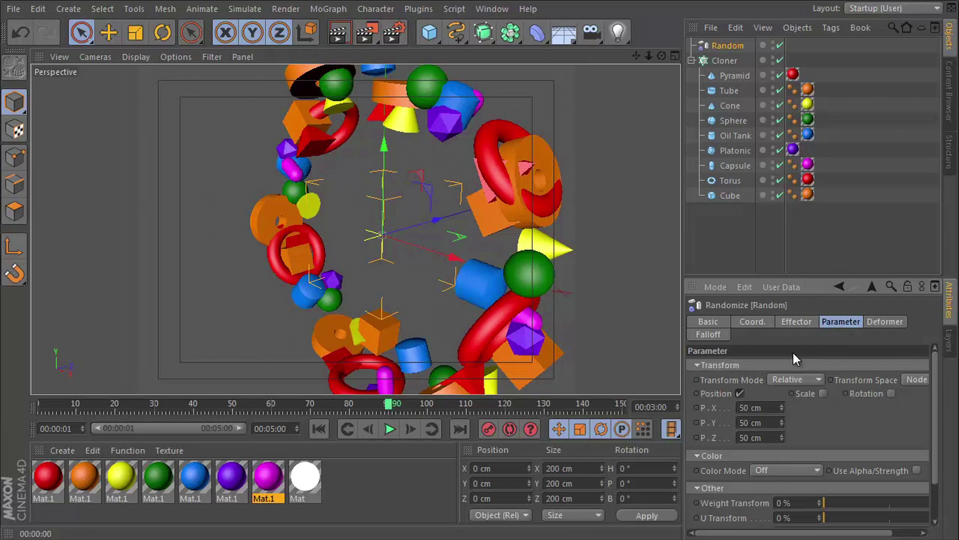
Set the Random position offsets to 200 cm X, 200 cm Y and 500 cm Z.
{"action": "left_click", "coordinate": [769, 409]}
{"action": "type", "text": "200"}
{"action": "key", "text": "Return"}
{"action": "left_click", "coordinate": [752, 422]}
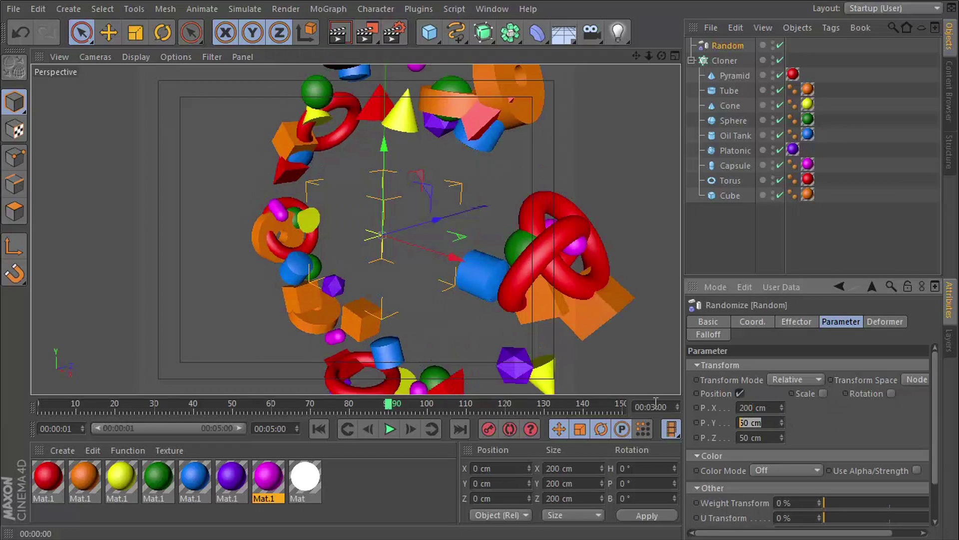
{"action": "type", "text": "200"}
{"action": "key", "text": "Return"}
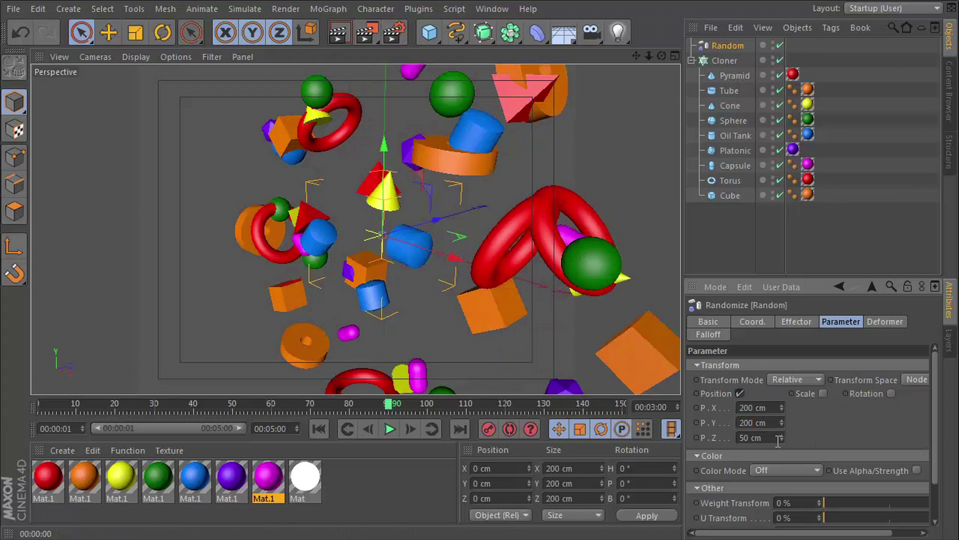
{"action": "left_click", "coordinate": [778, 439]}
{"action": "type", "text": "500"}
{"action": "key", "text": "Return"}
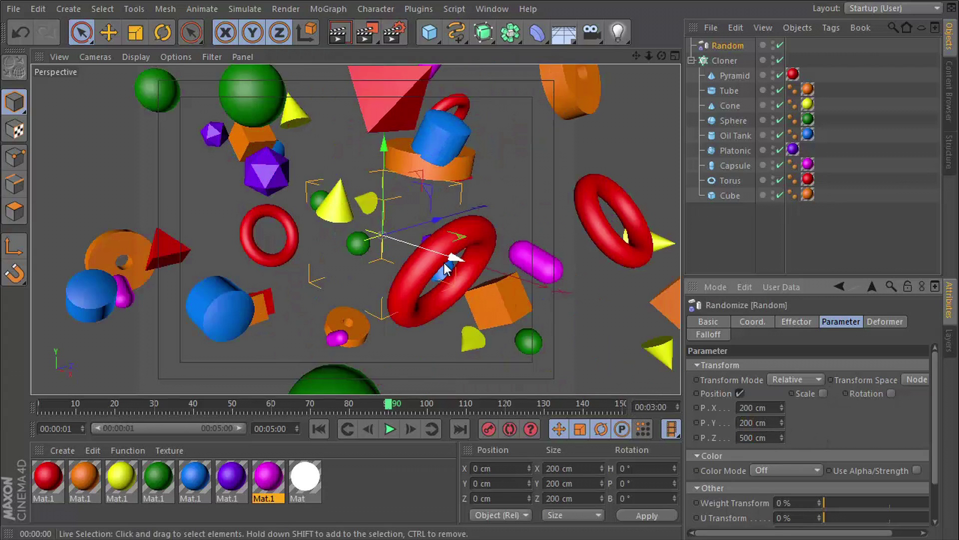
Zoom out to see all scattered clones and return to the first frame.
{"action": "scroll", "coordinate": [446, 268], "scroll_direction": "down", "scroll_amount": 5}
{"action": "left_click_drag", "start_coordinate": [376, 269], "coordinate": [415, 223], "text": "alt"}
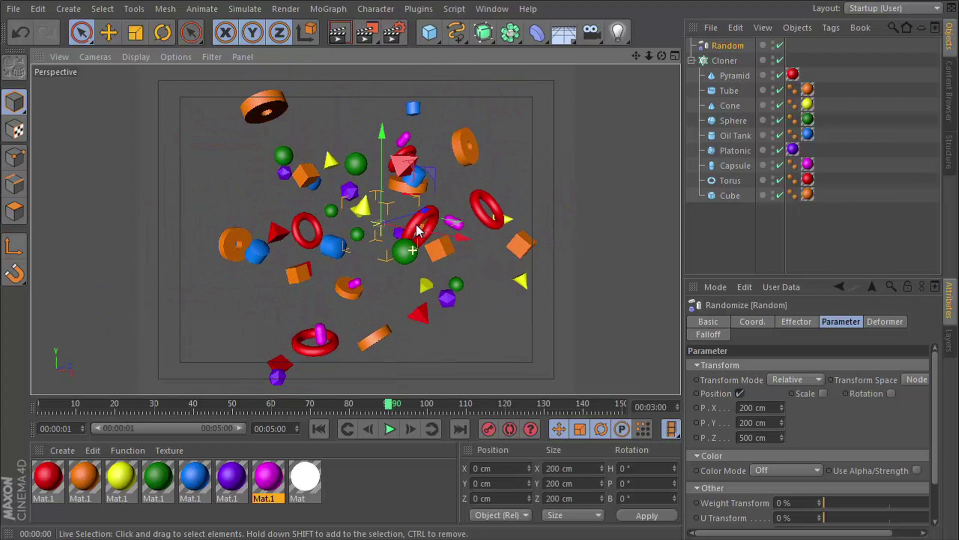
{"action": "left_click", "coordinate": [332, 429]}
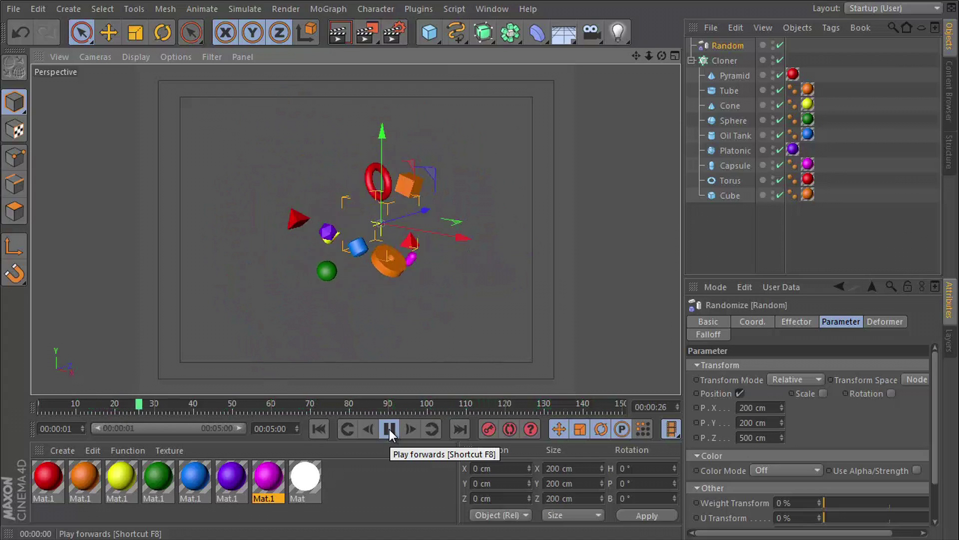
{"action": "left_click", "coordinate": [725, 61]}
Add a Delay effector at 75 % strength and play the animation from the start.
{"action": "left_click", "coordinate": [330, 11]}
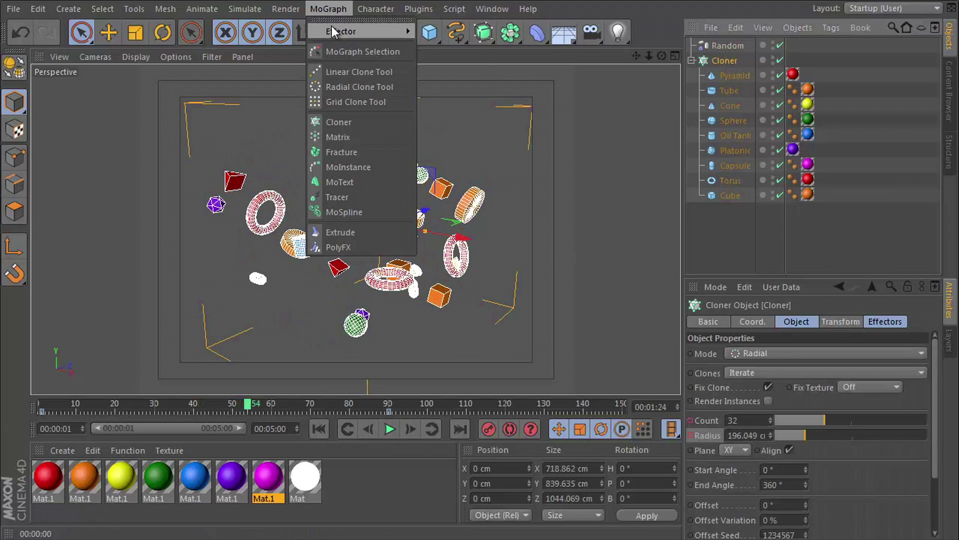
{"action": "mouse_move", "coordinate": [333, 26]}
{"action": "left_click", "coordinate": [449, 86]}
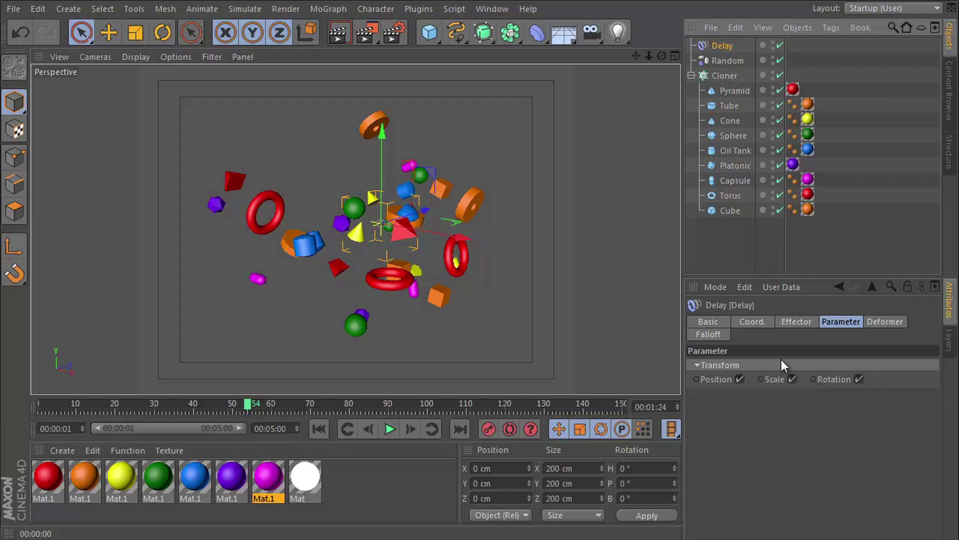
{"action": "left_click", "coordinate": [798, 325]}
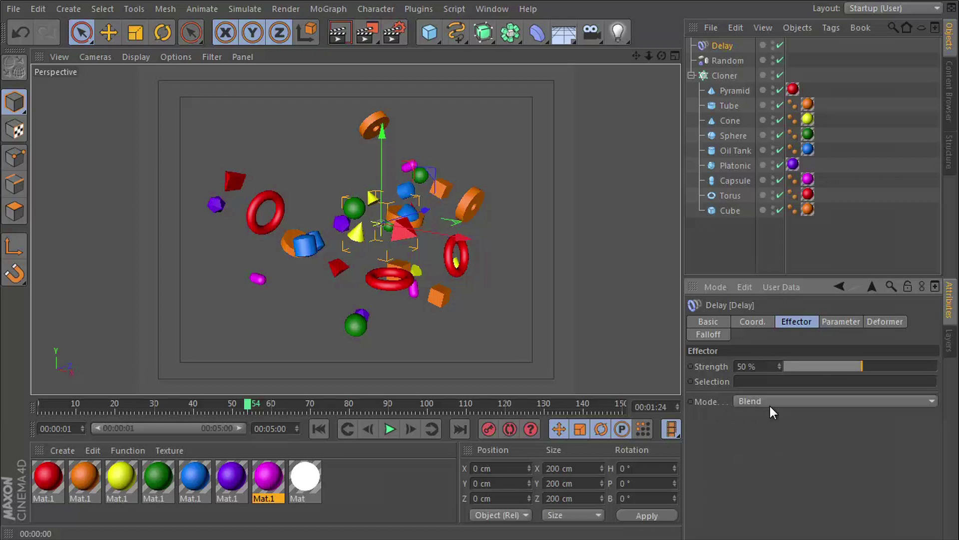
{"action": "double_click", "coordinate": [763, 367]}
{"action": "type", "text": "75"}
{"action": "key", "text": "Return"}
{"action": "left_click", "coordinate": [322, 429]}
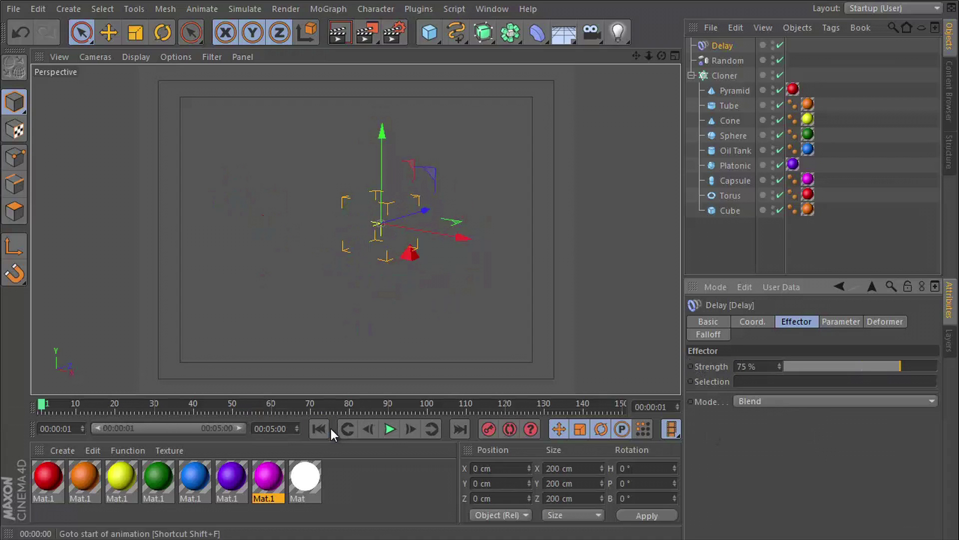
{"action": "left_click", "coordinate": [389, 428]}
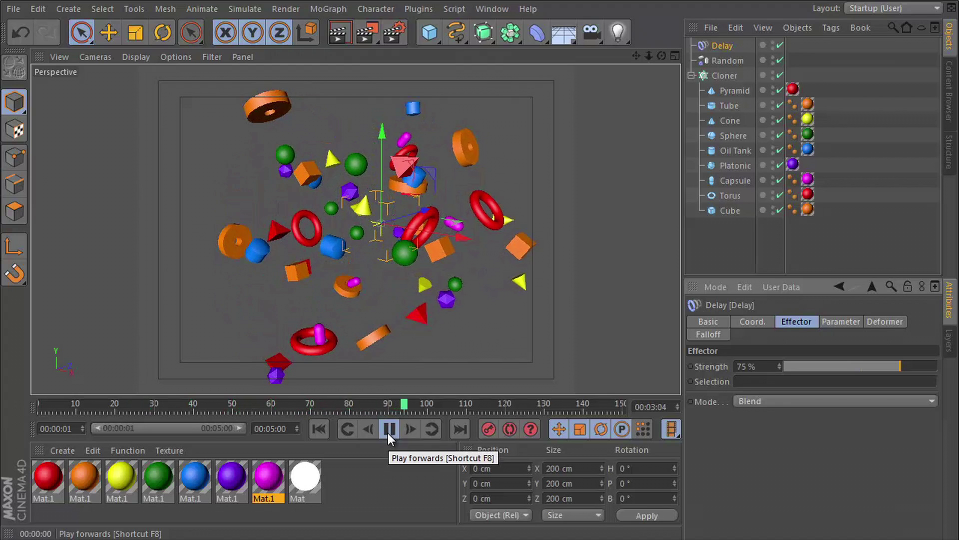
Raise the Delay strength to 85 % and stop playback.
{"action": "double_click", "coordinate": [752, 366]}
{"action": "type", "text": "8"}
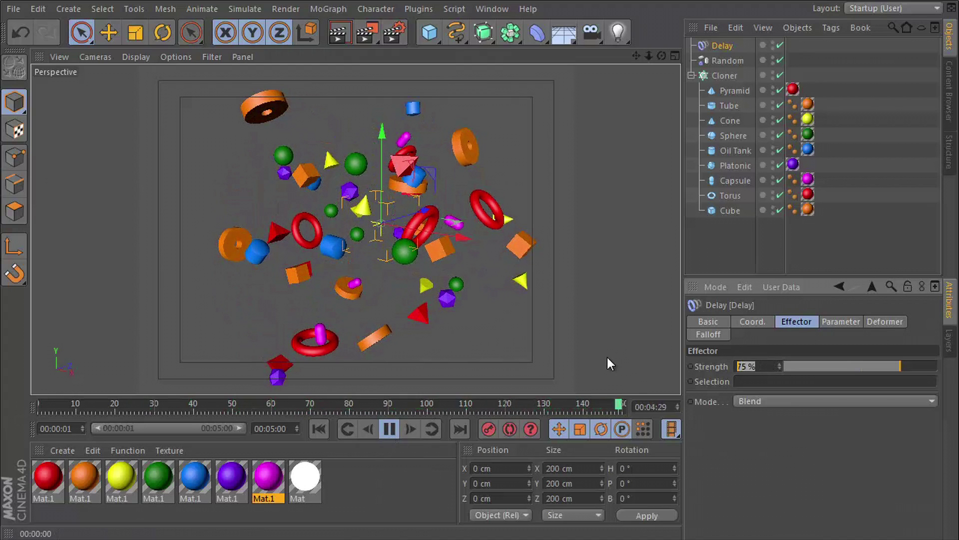
{"action": "type", "text": "5"}
{"action": "key", "text": "Return"}
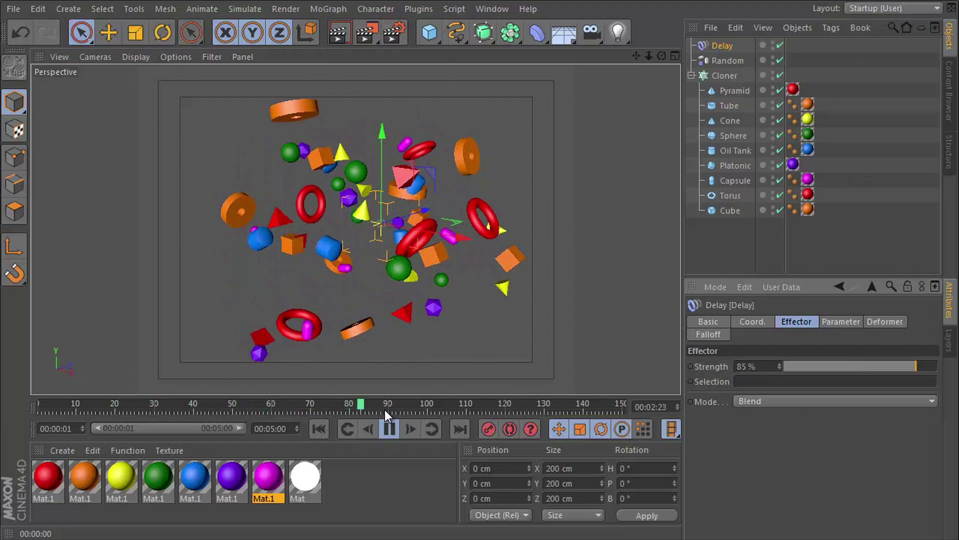
{"action": "left_click", "coordinate": [389, 429]}
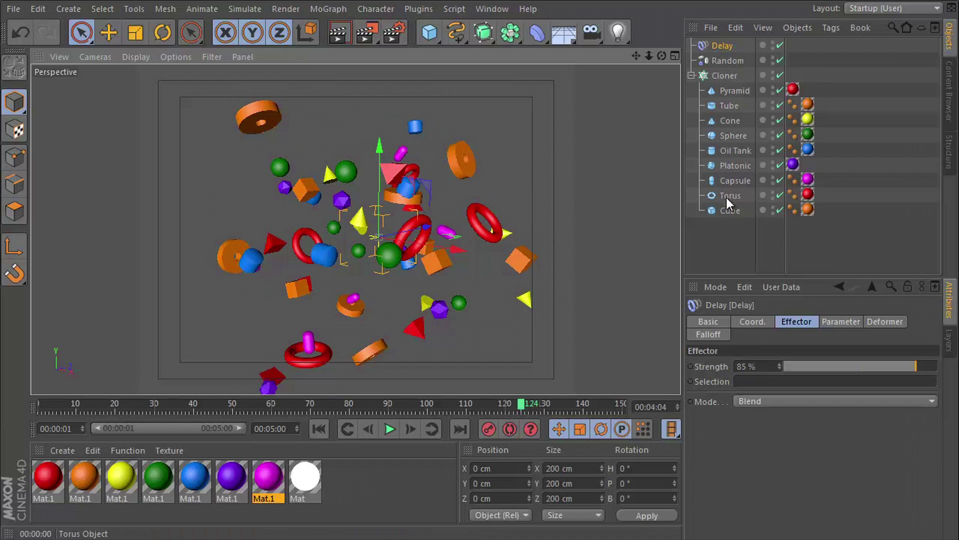
{"action": "left_click", "coordinate": [730, 253]}
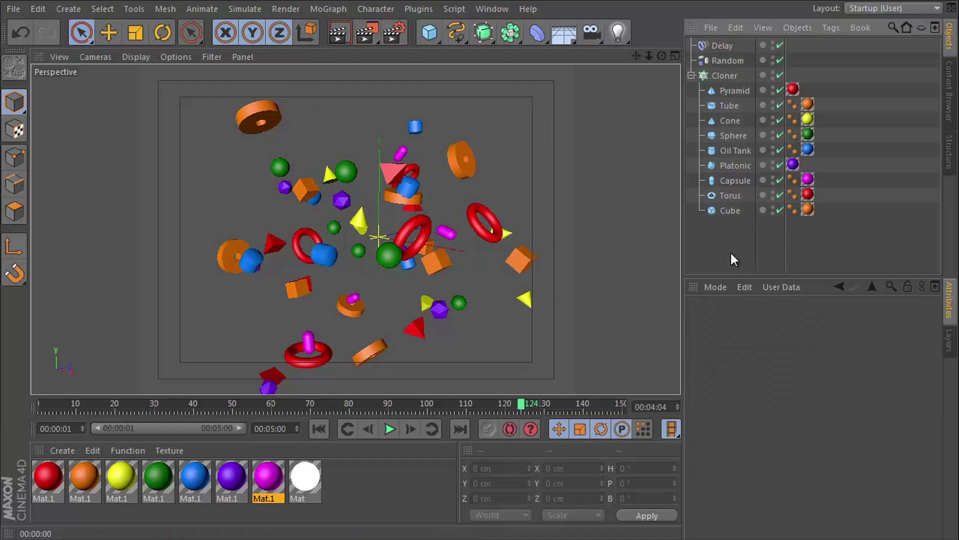
Add a Tracer linked to the Cloner with Tracing Mode set to Connect Elements.
{"action": "left_click", "coordinate": [724, 76]}
{"action": "left_click", "coordinate": [330, 9]}
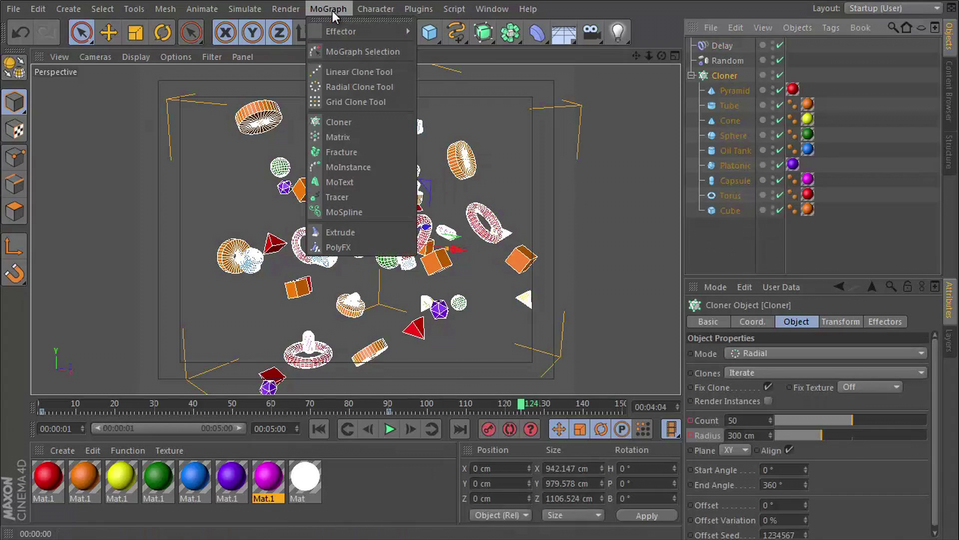
{"action": "left_click", "coordinate": [323, 195]}
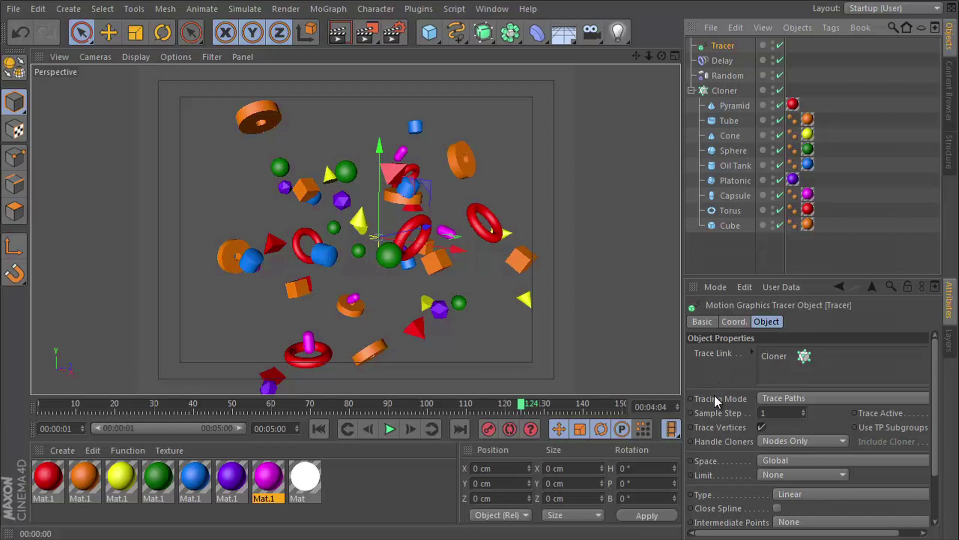
{"action": "left_click", "coordinate": [782, 398]}
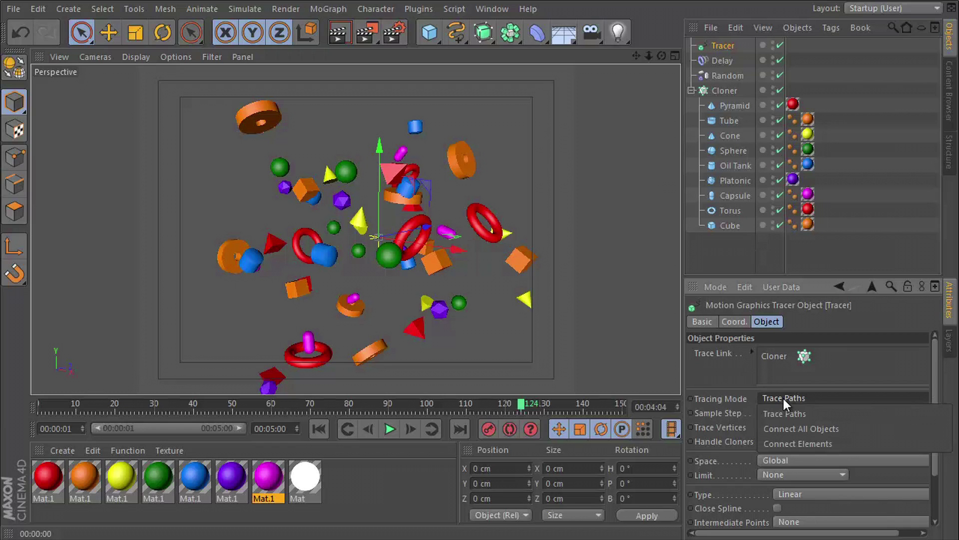
{"action": "left_click", "coordinate": [785, 439]}
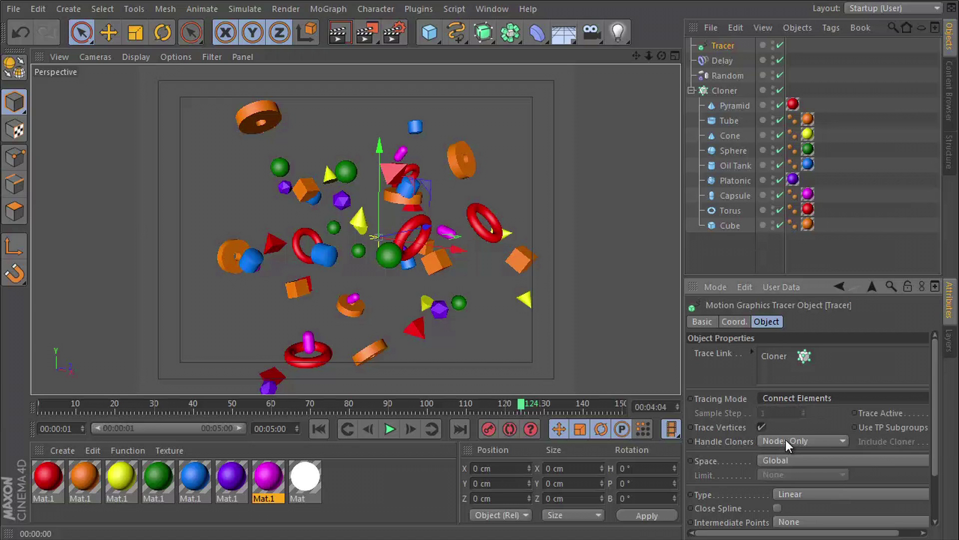
Rewind and play the animation to watch the tracer links follow the clones.
{"action": "left_click", "coordinate": [318, 428]}
{"action": "left_click", "coordinate": [390, 430]}
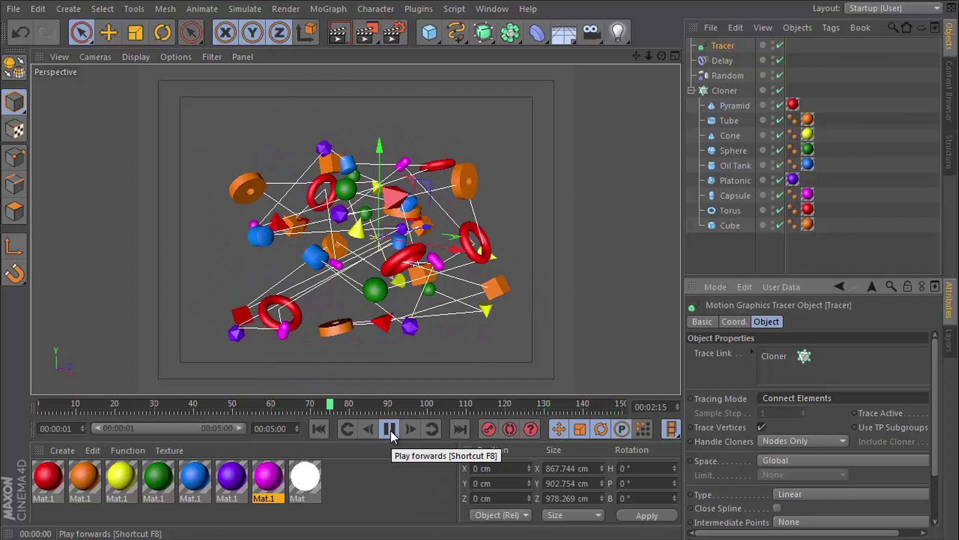
{"action": "left_click", "coordinate": [389, 429]}
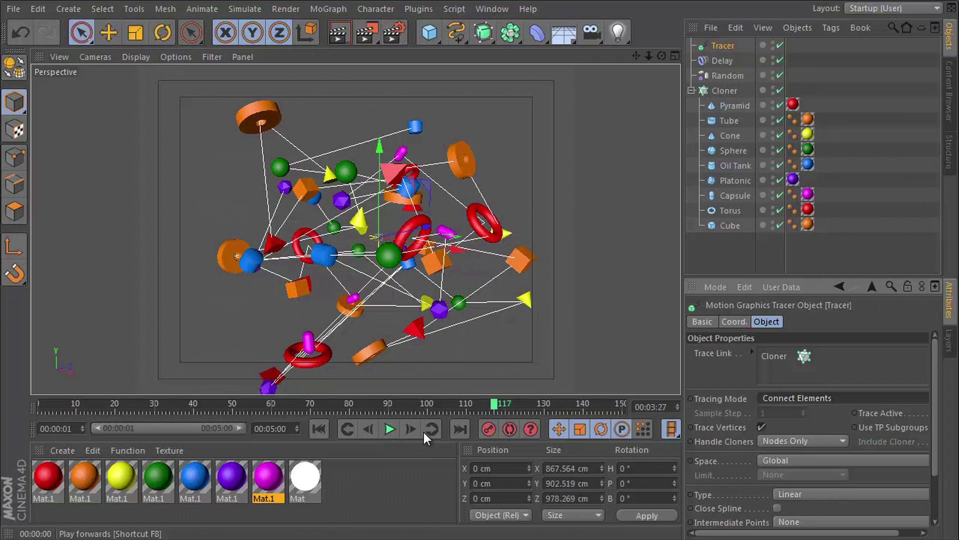
{"action": "left_click", "coordinate": [346, 42]}
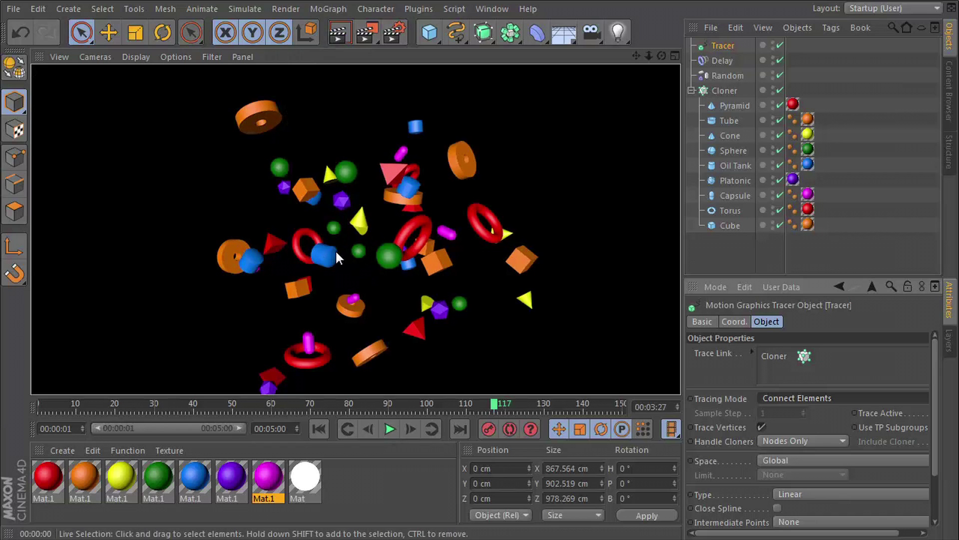
{"action": "left_click", "coordinate": [631, 230]}
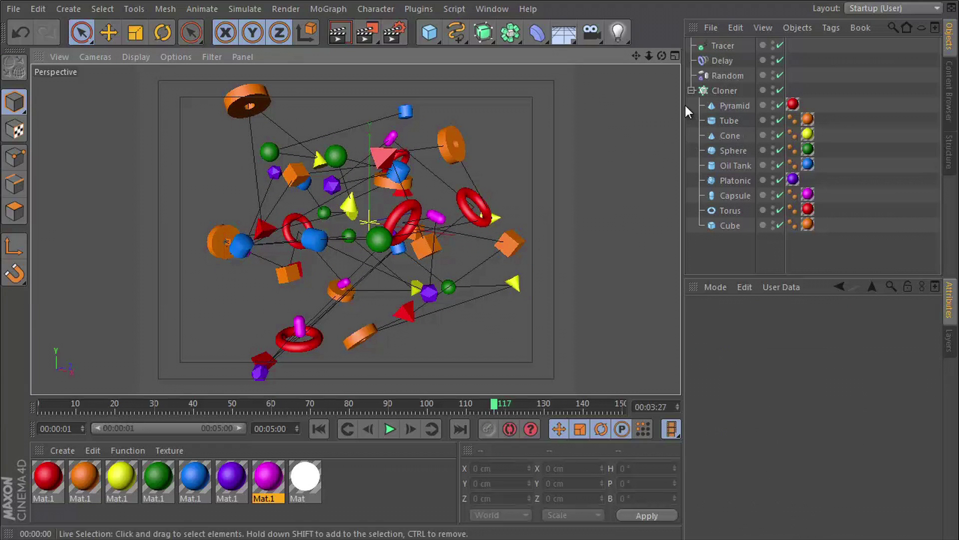
{"action": "left_click", "coordinate": [491, 31]}
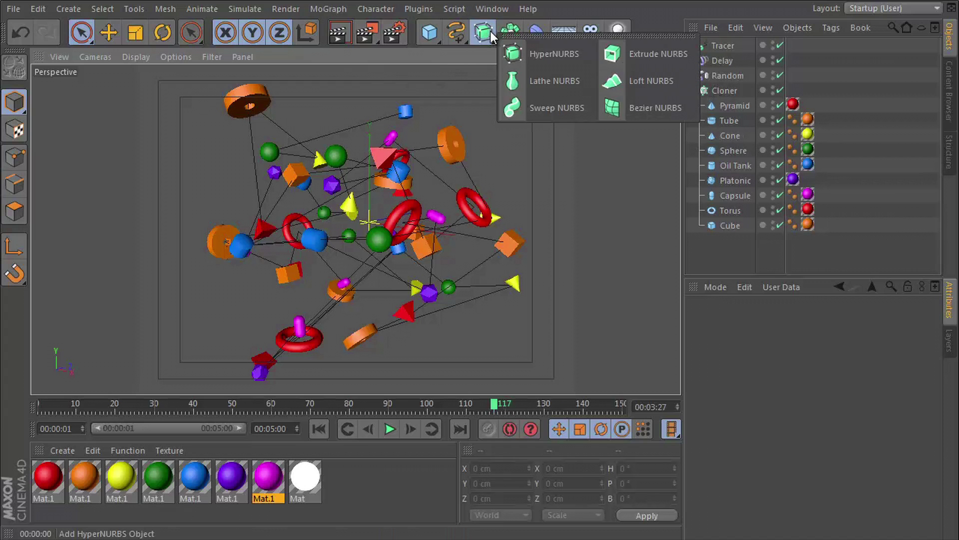
Add a Sweep NURBS and a Circle spline with a 2 cm radius.
{"action": "left_click", "coordinate": [535, 104]}
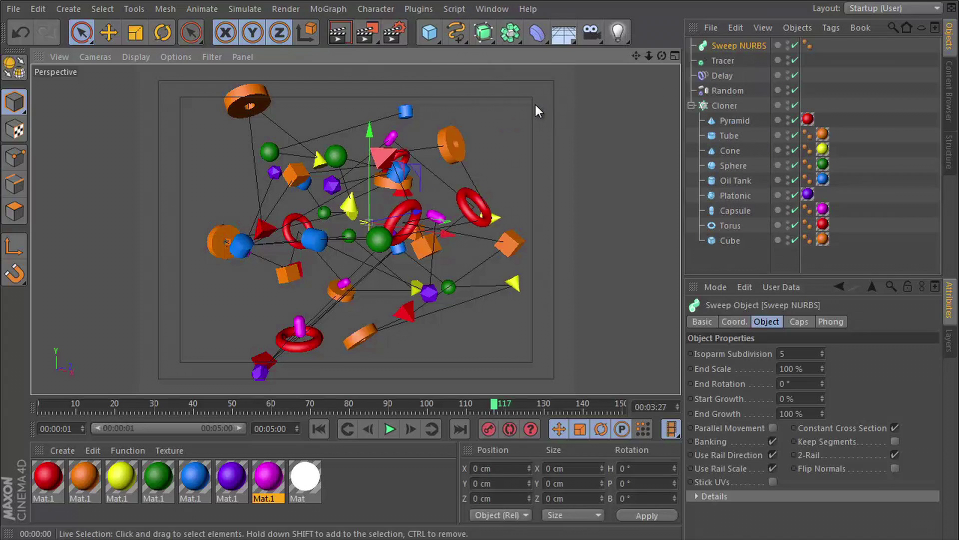
{"action": "left_click", "coordinate": [457, 32]}
{"action": "left_click", "coordinate": [567, 112]}
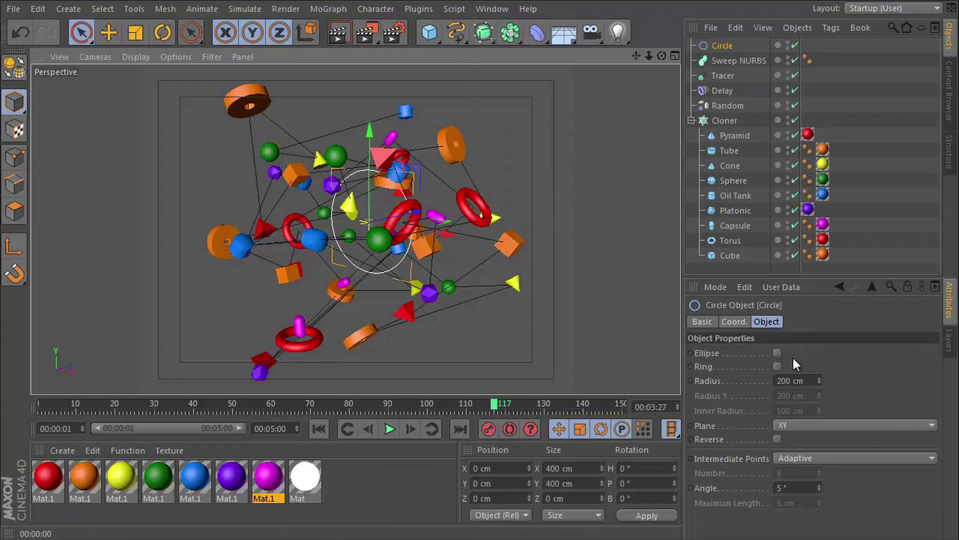
{"action": "left_click", "coordinate": [727, 73]}
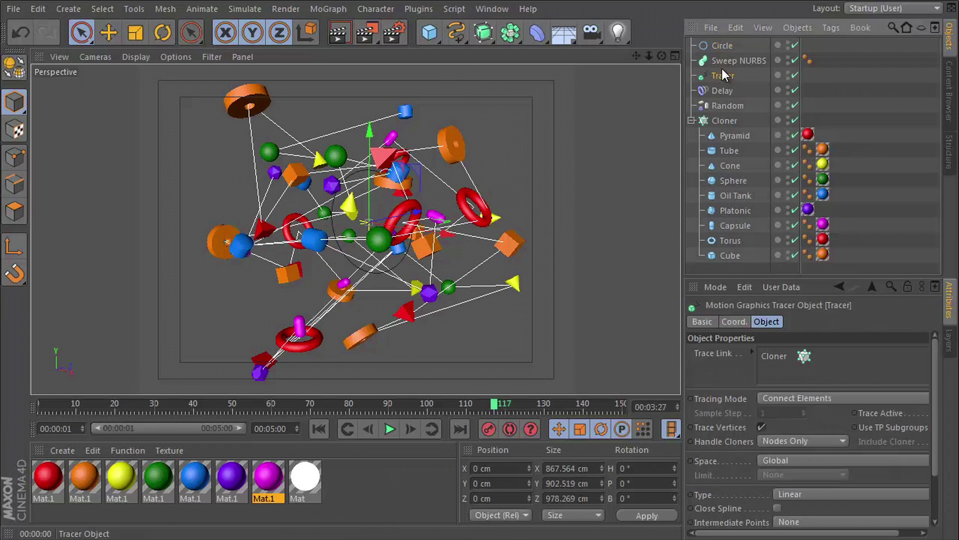
{"action": "left_click", "coordinate": [730, 62], "text": "ctrl"}
{"action": "left_click_drag", "start_coordinate": [757, 49], "coordinate": [723, 66]}
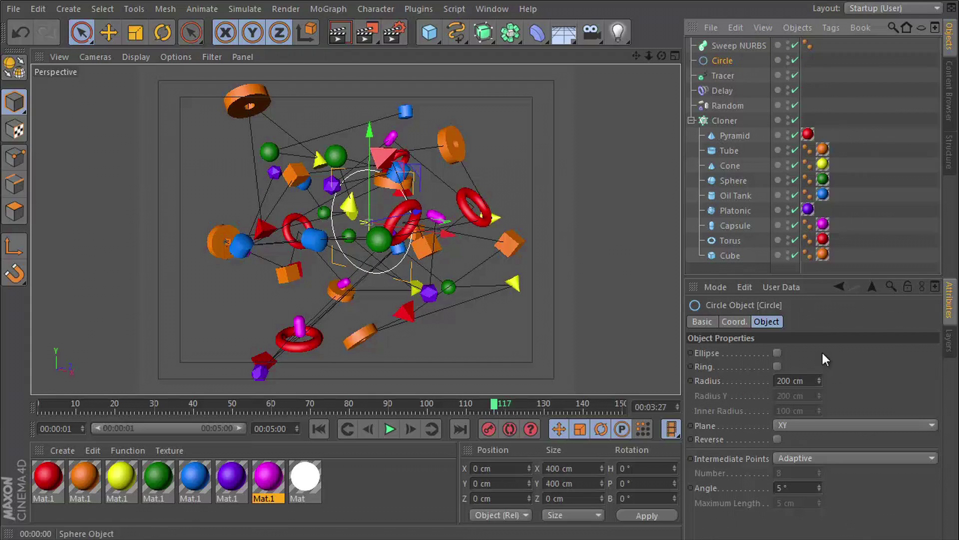
{"action": "left_click", "coordinate": [808, 379]}
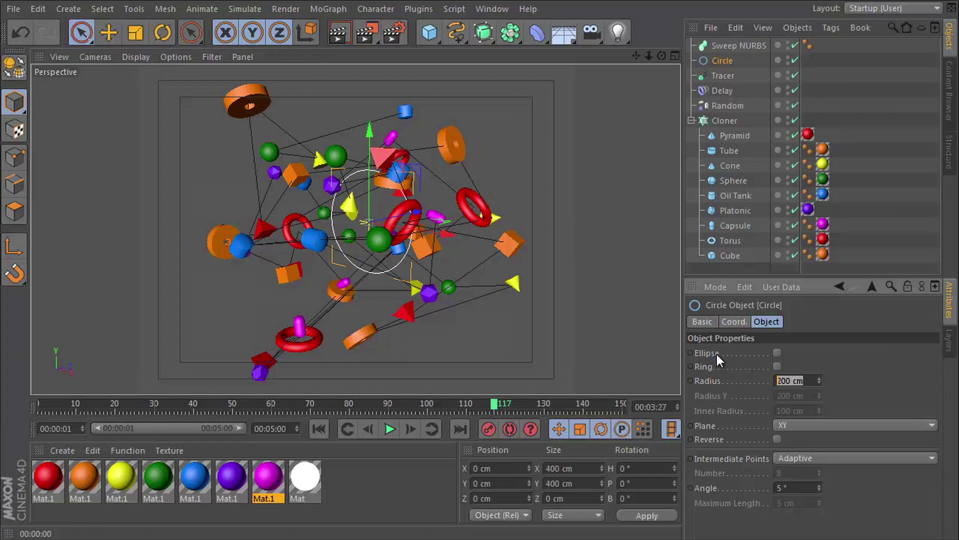
{"action": "type", "text": "2"}
{"action": "key", "text": "Return"}
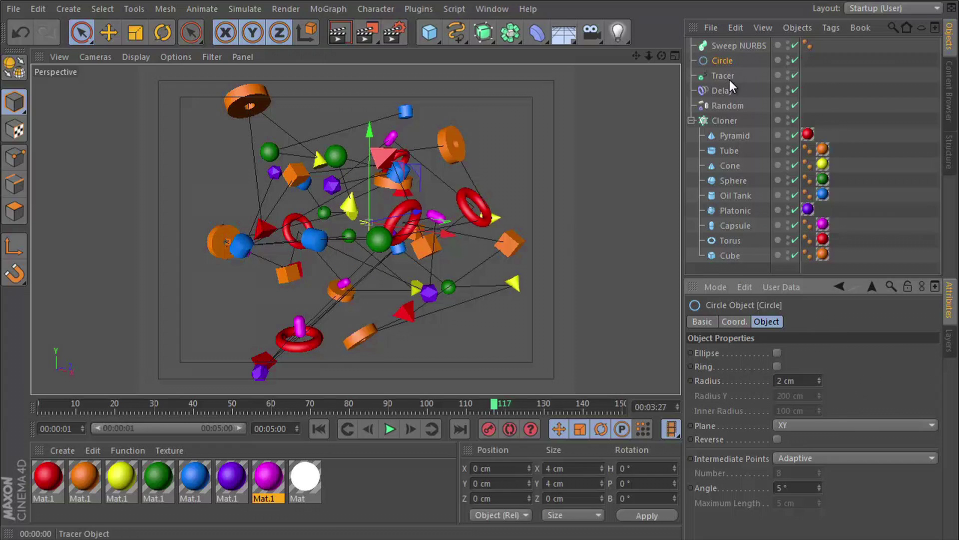
Nest the Circle and Tracer under the Sweep NURBS and render a preview.
{"action": "left_click", "coordinate": [729, 76]}
{"action": "left_click", "coordinate": [720, 61], "text": "ctrl"}
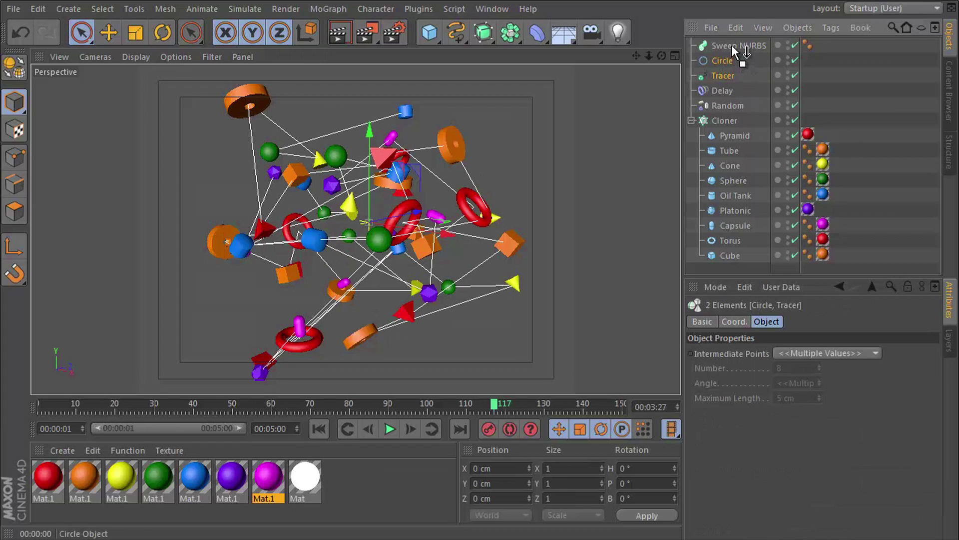
{"action": "left_click_drag", "start_coordinate": [732, 45], "coordinate": [731, 46]}
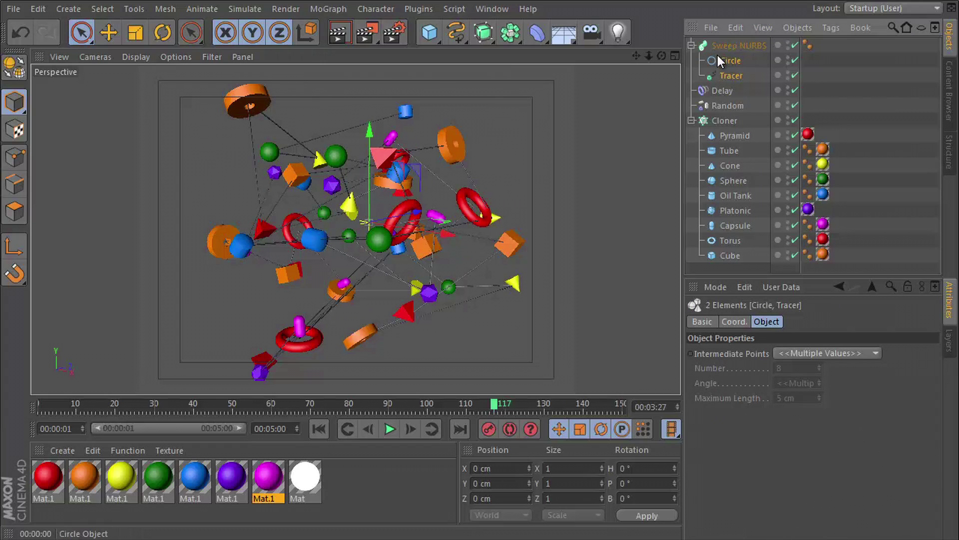
{"action": "scroll", "coordinate": [380, 154], "scroll_direction": "up", "scroll_amount": 5}
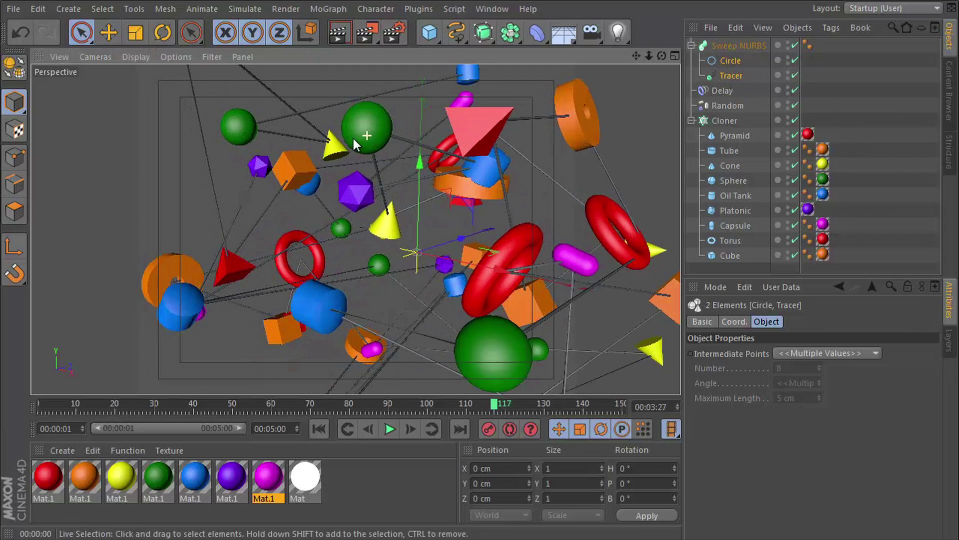
{"action": "scroll", "coordinate": [344, 140], "scroll_direction": "down", "scroll_amount": 5}
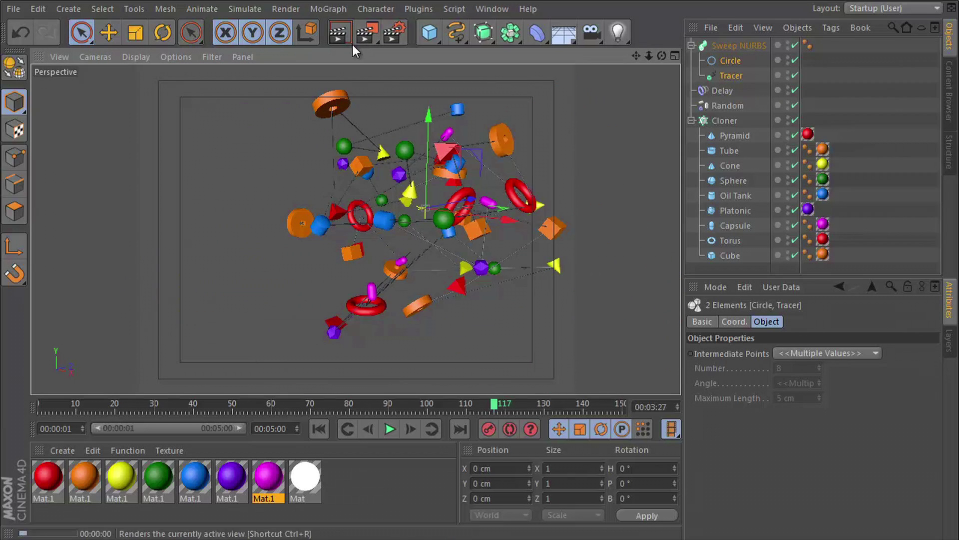
{"action": "left_click", "coordinate": [340, 32]}
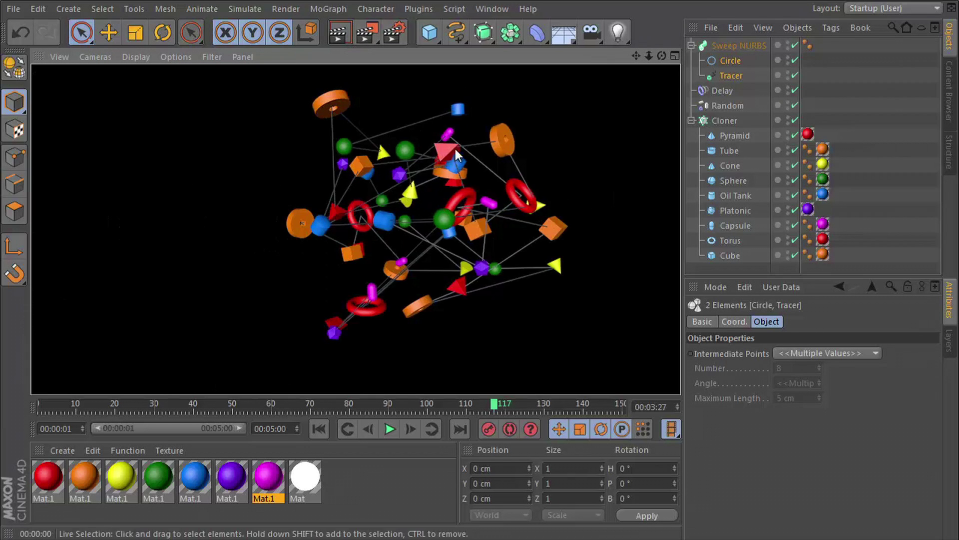
Apply the white Mat material to the Sweep NURBS.
{"action": "middle_click_drag", "start_coordinate": [436, 145], "coordinate": [404, 203], "text": "alt"}
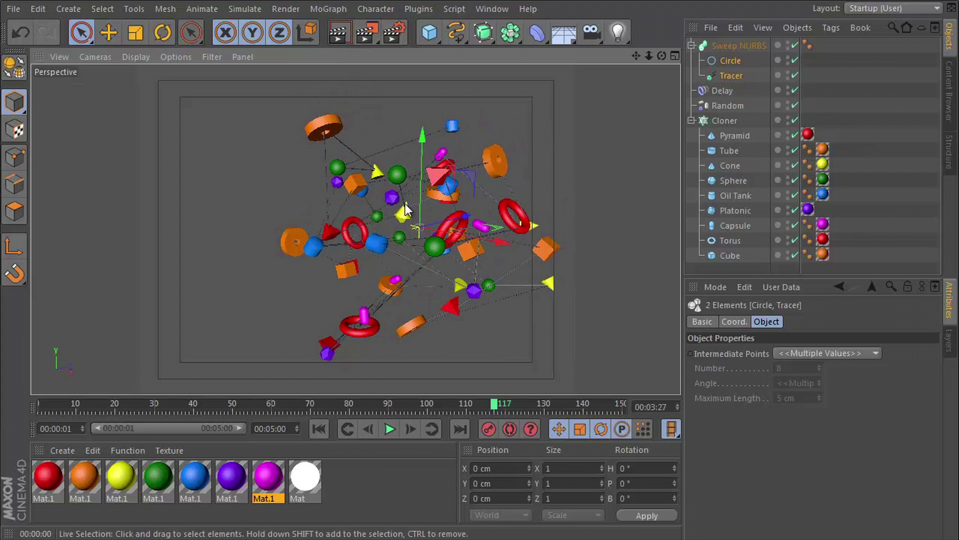
{"action": "scroll", "coordinate": [436, 205], "scroll_direction": "up", "scroll_amount": 3}
{"action": "left_click", "coordinate": [311, 484]}
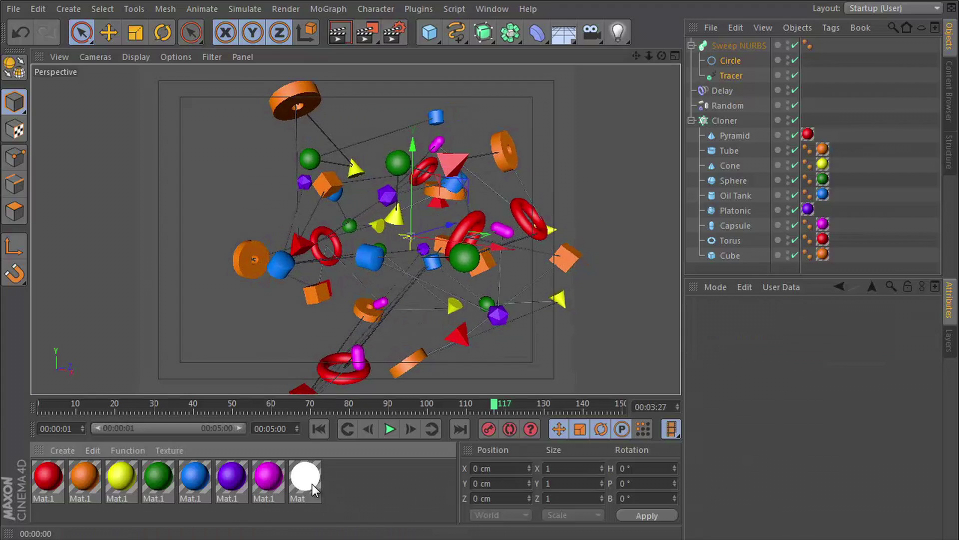
{"action": "left_click_drag", "start_coordinate": [731, 50], "coordinate": [733, 44]}
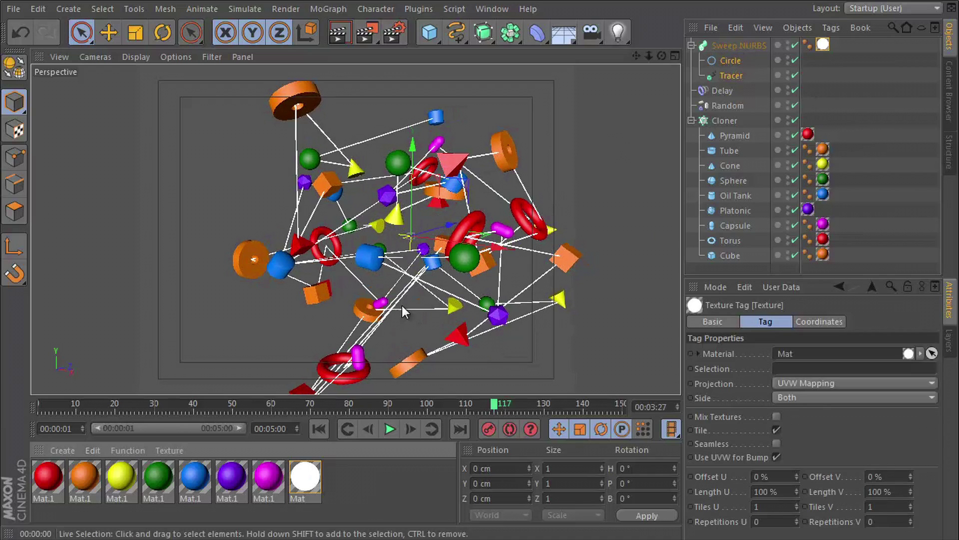
Confirm Mat's Luminance setting in the Material Editor and render the view.
{"action": "left_click", "coordinate": [300, 482]}
{"action": "double_click", "coordinate": [300, 483]}
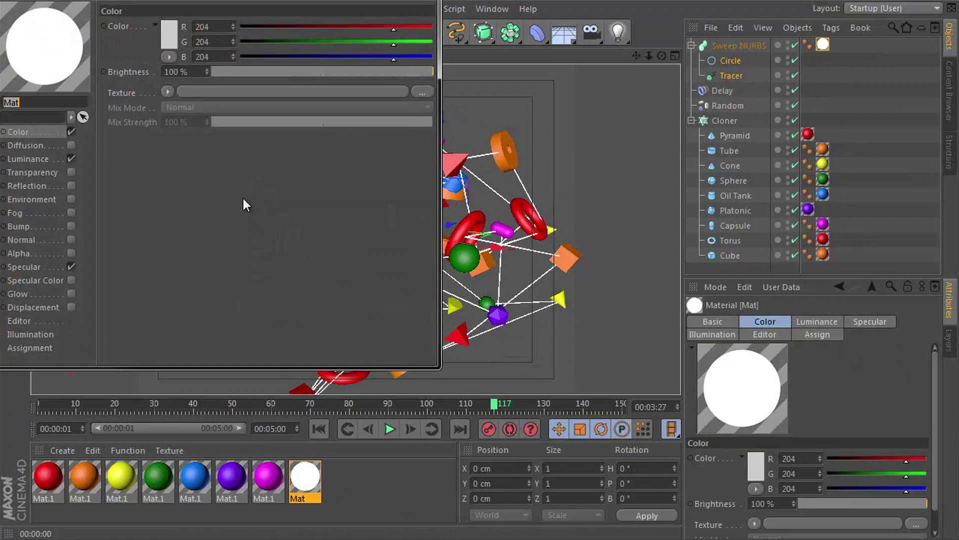
{"action": "left_click", "coordinate": [64, 158]}
{"action": "left_click_drag", "start_coordinate": [210, 1], "coordinate": [319, 44]}
{"action": "left_click", "coordinate": [533, 39]}
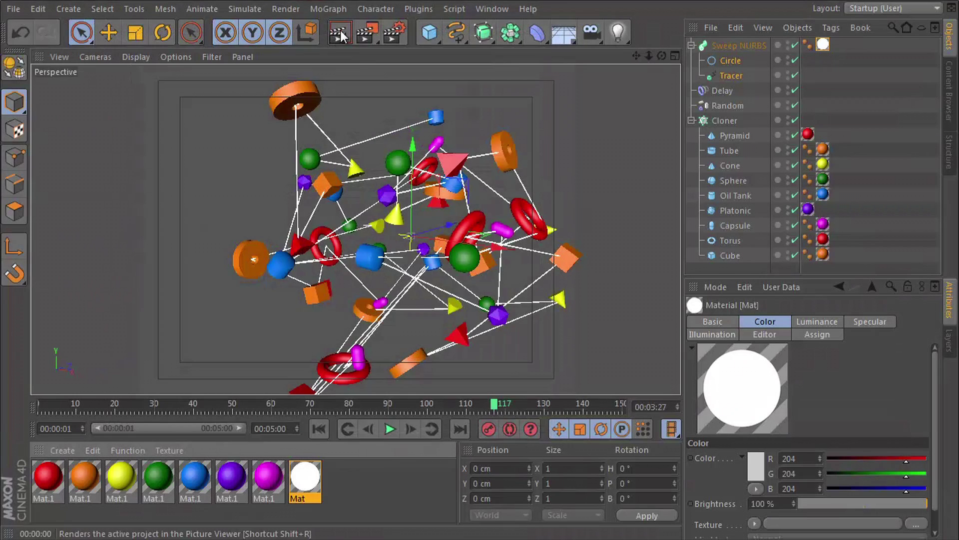
{"action": "key", "text": "ctrl+r"}
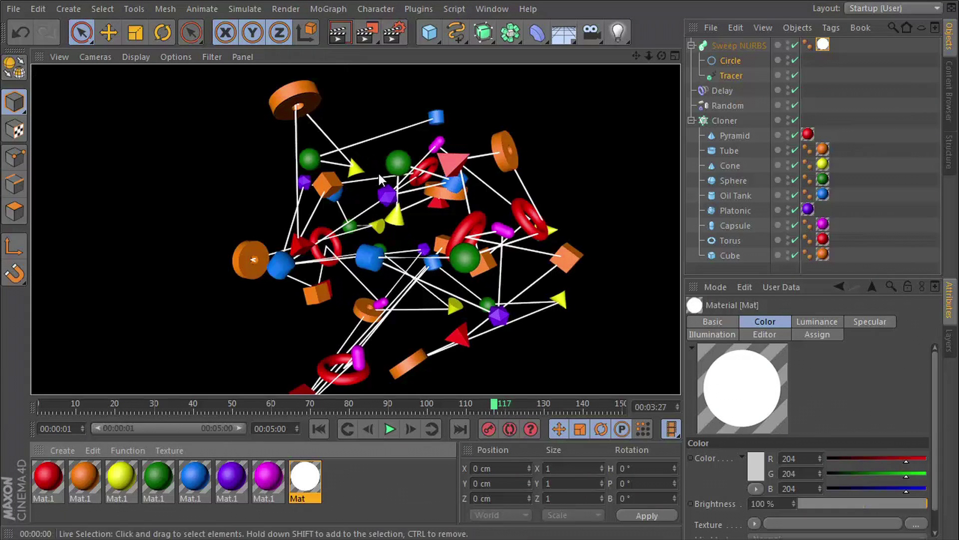
{"action": "left_click", "coordinate": [406, 233]}
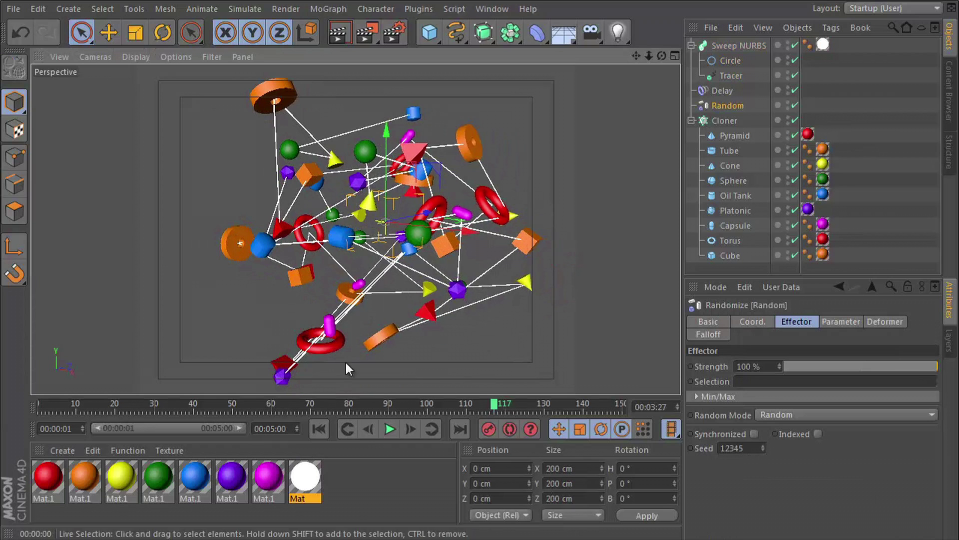
Rewind to the start and play the animation to watch the white-linked clones spread.
{"action": "left_click", "coordinate": [319, 429]}
{"action": "left_click", "coordinate": [390, 429]}
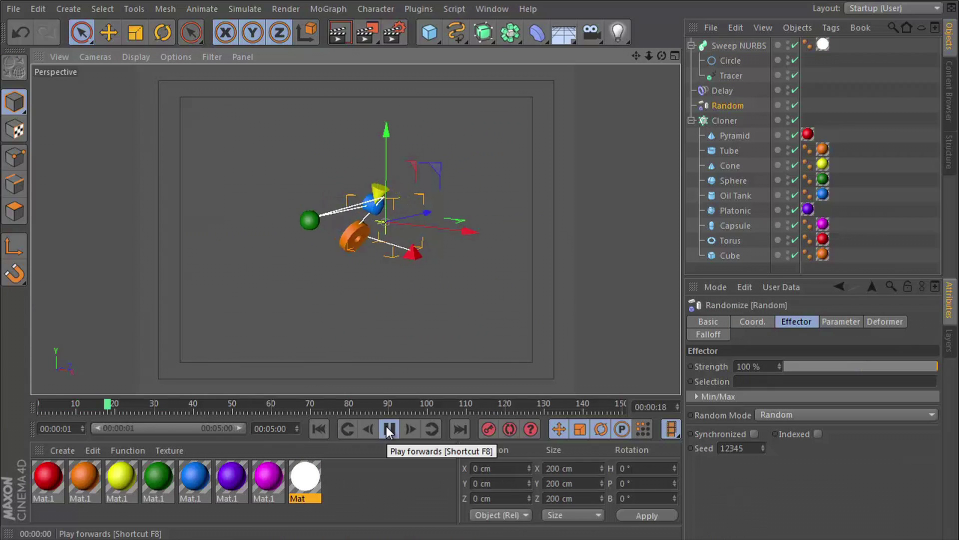